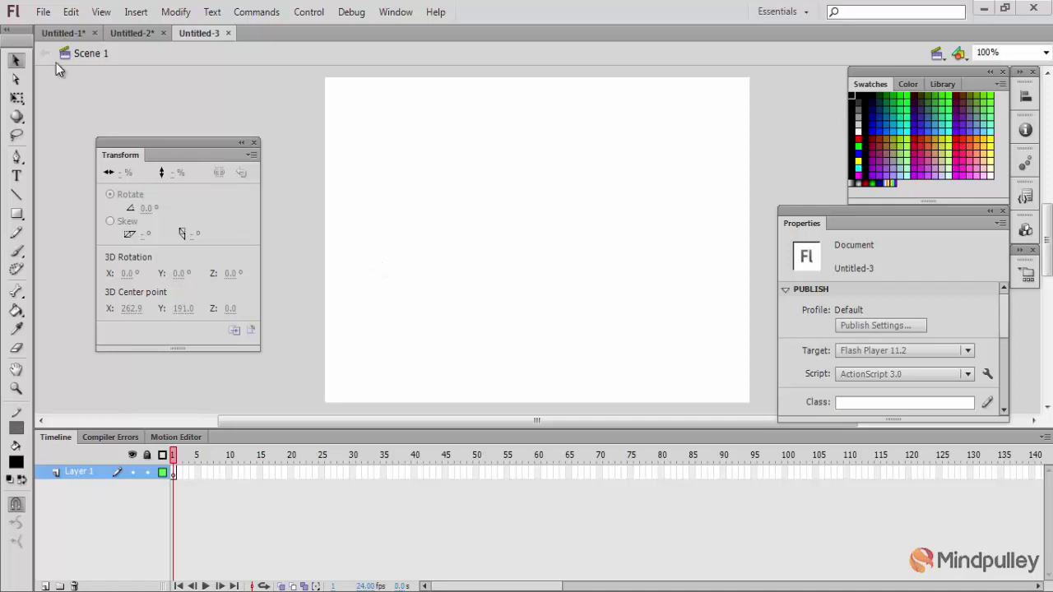
- Create a new Movie Clip symbol named Train
left_click(143, 13)
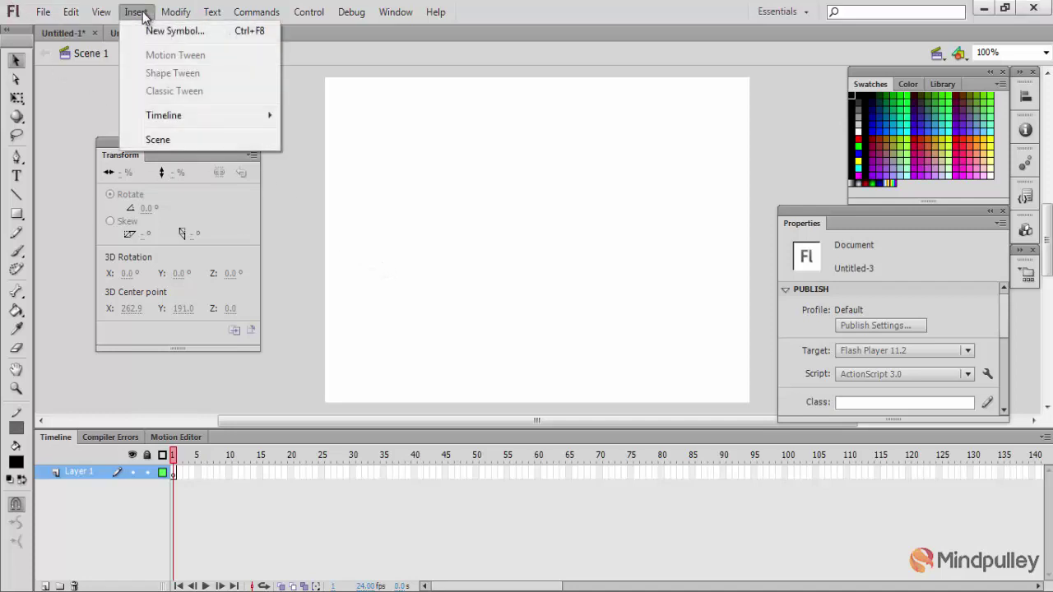
left_click(185, 33)
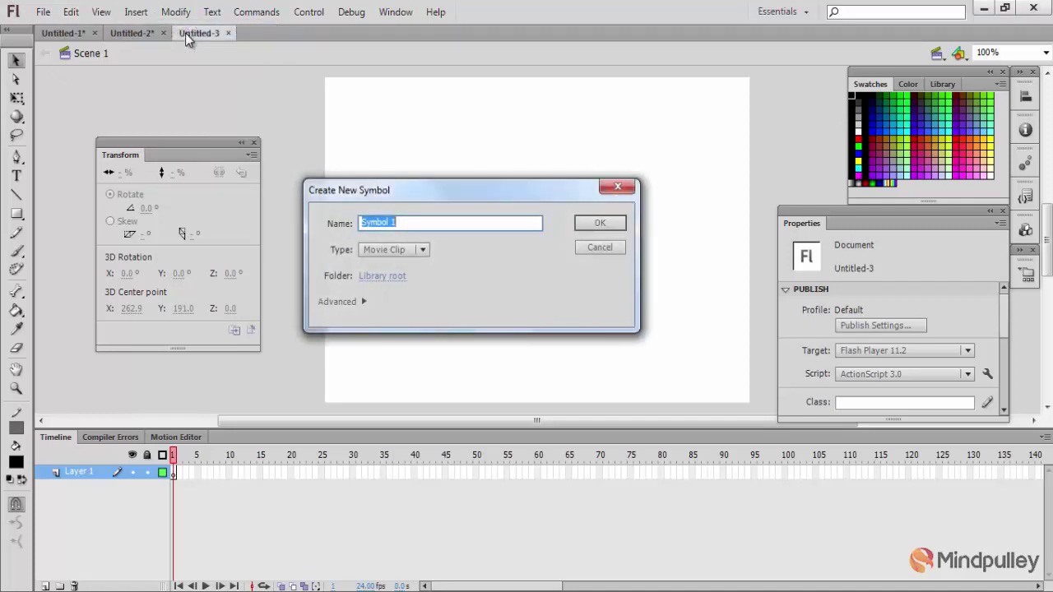
type("Train")
left_click(421, 249)
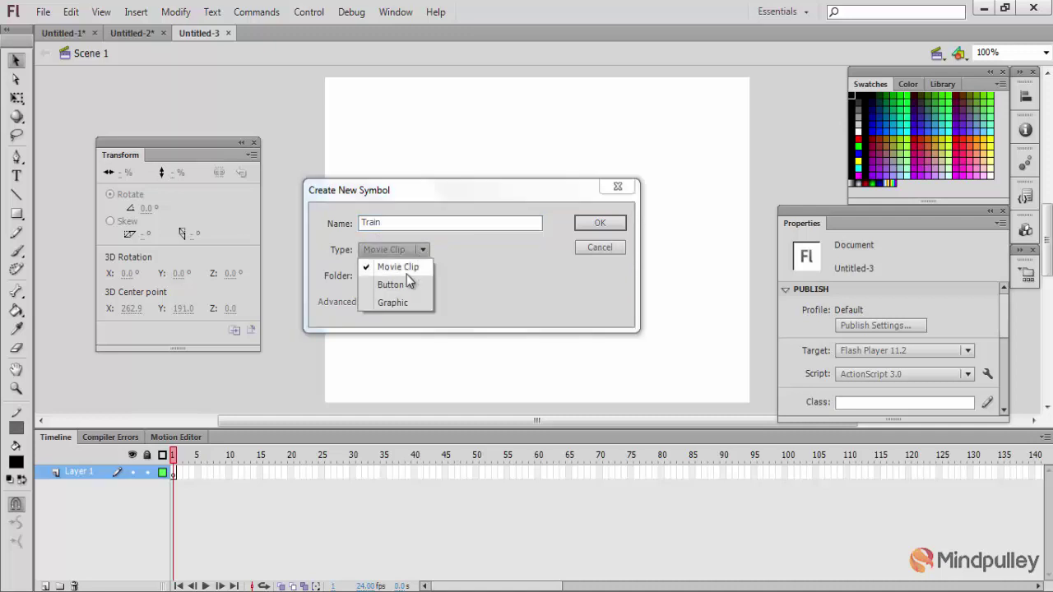
left_click(407, 267)
left_click(608, 225)
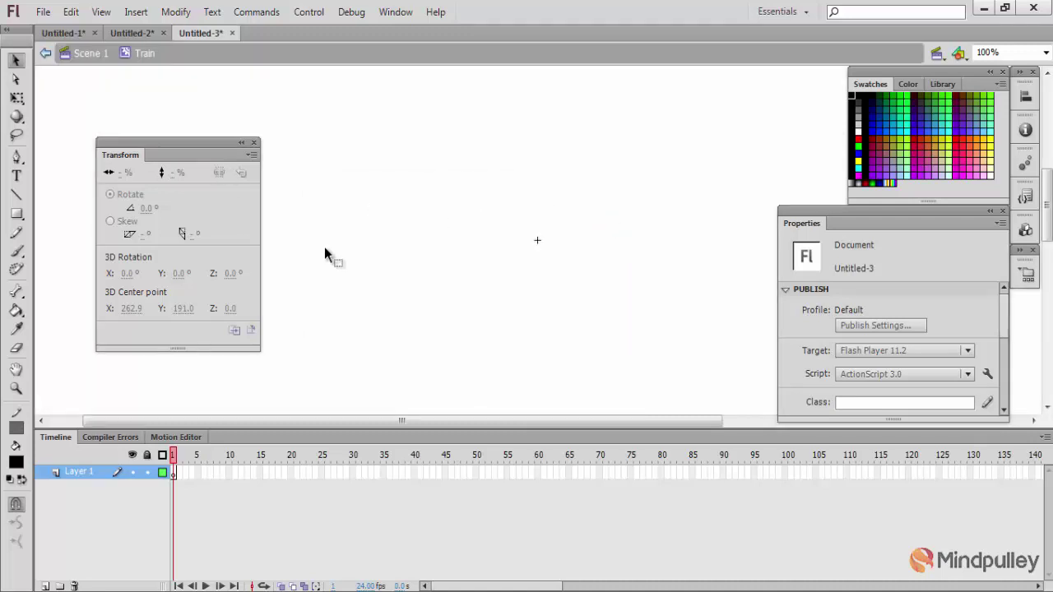
- Draw a circle about 73.5 px in diameter up and left of the registration point, with a grey solid stroke and white fill
left_click(18, 215)
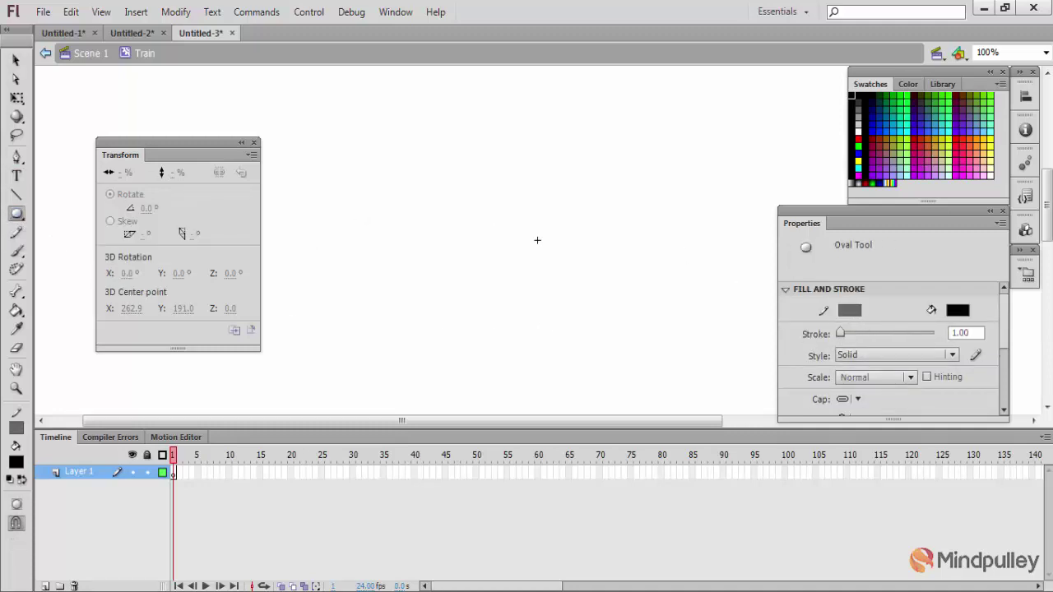
left_click(851, 313)
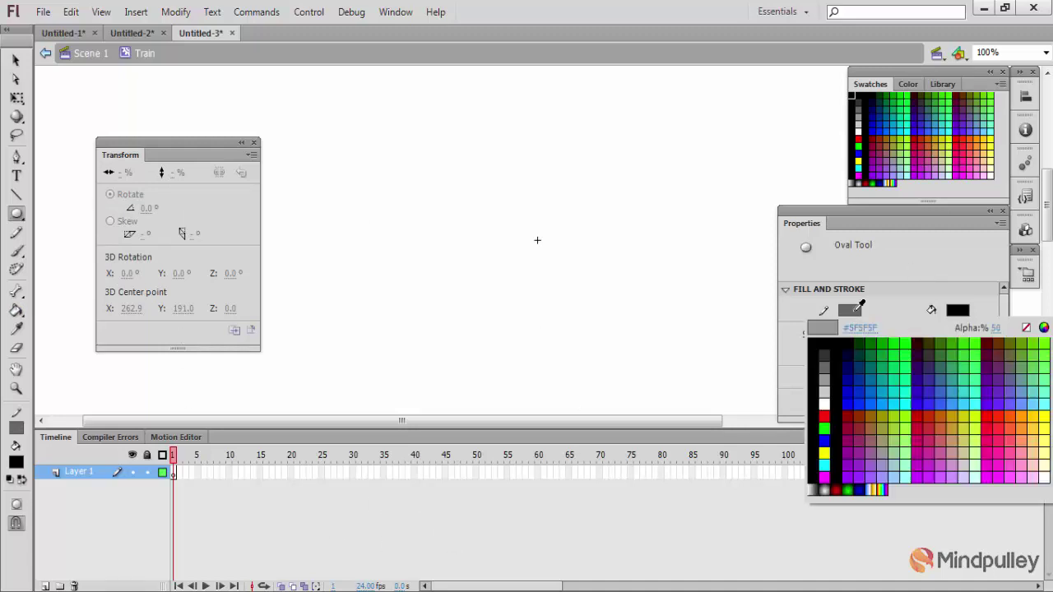
left_click(817, 342)
left_click(851, 313)
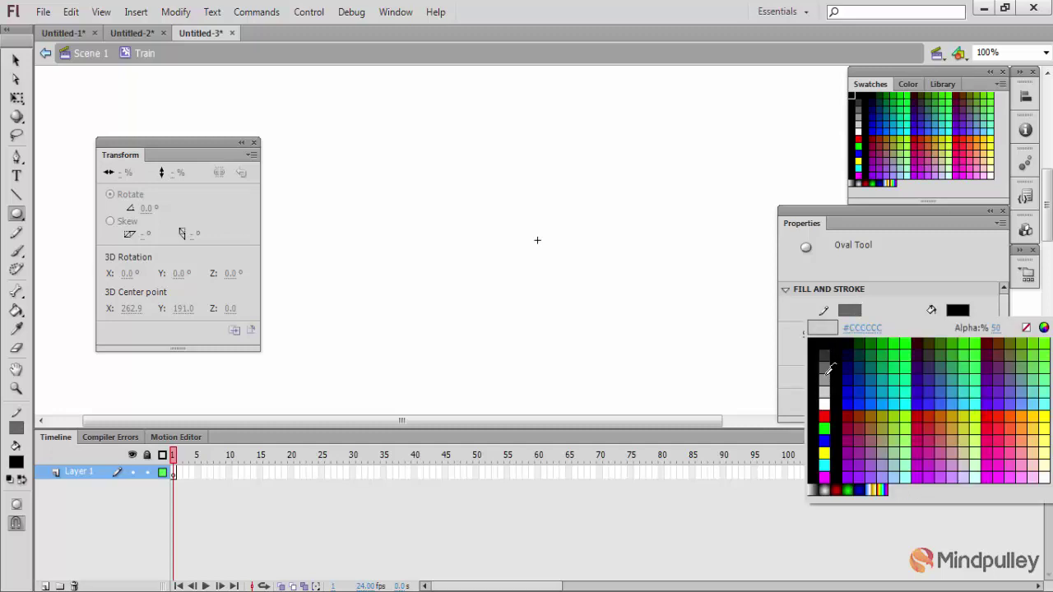
left_click(830, 357)
left_click(966, 313)
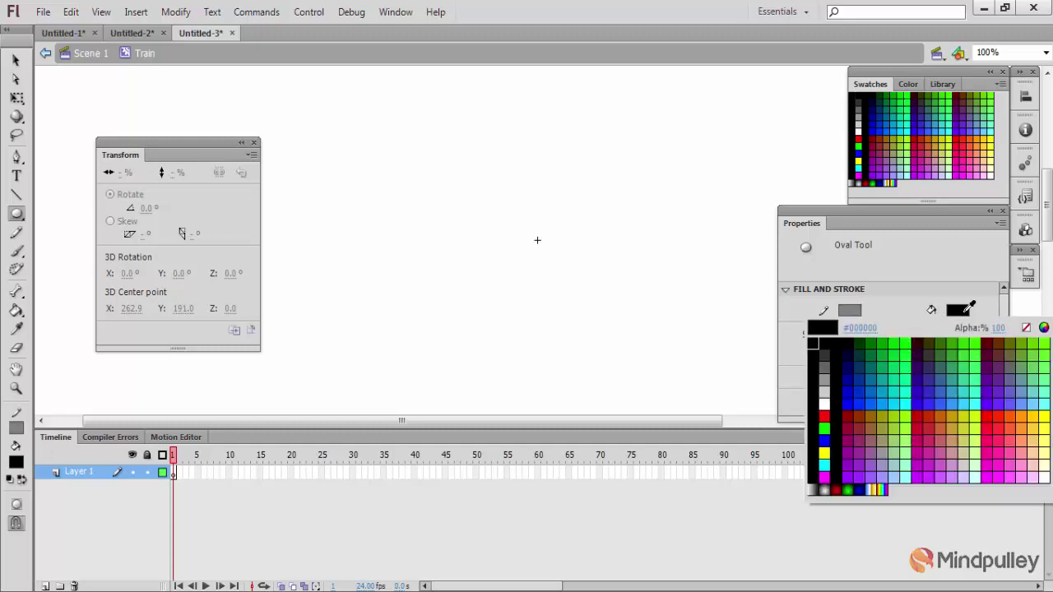
left_click(826, 405)
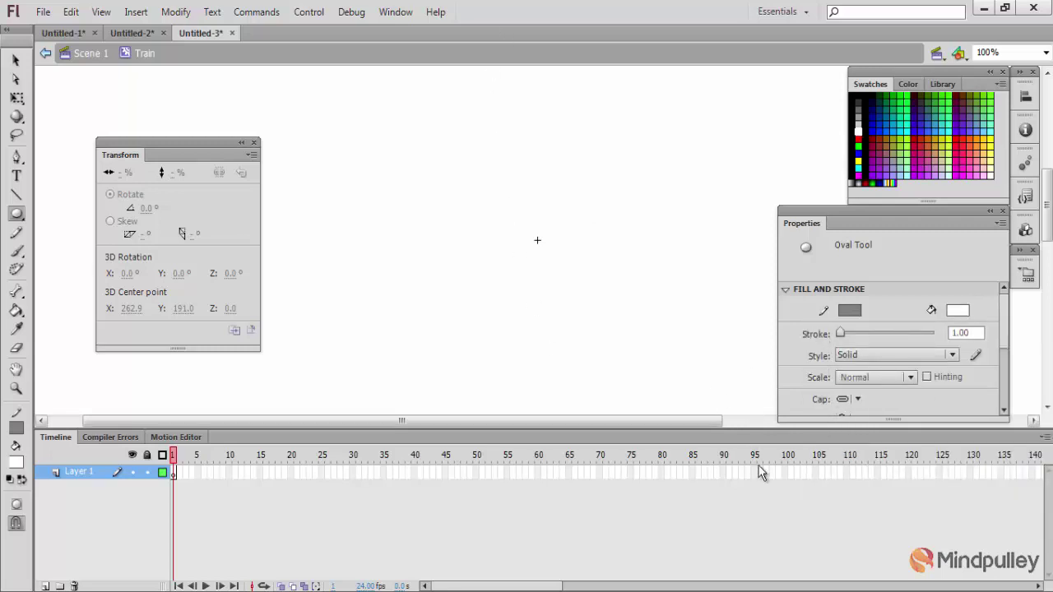
left_click(951, 355)
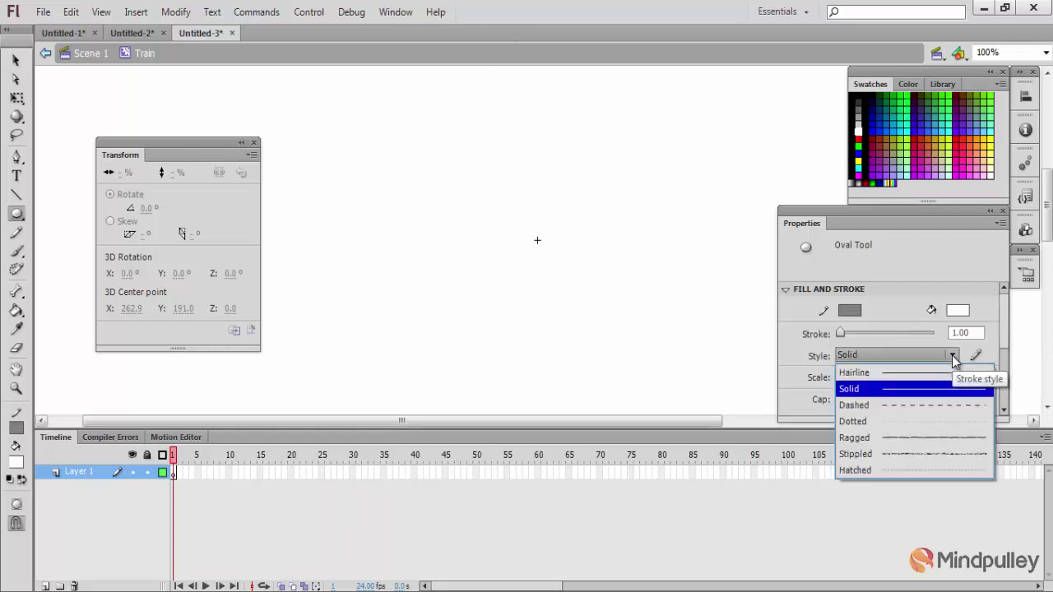
left_click(911, 388)
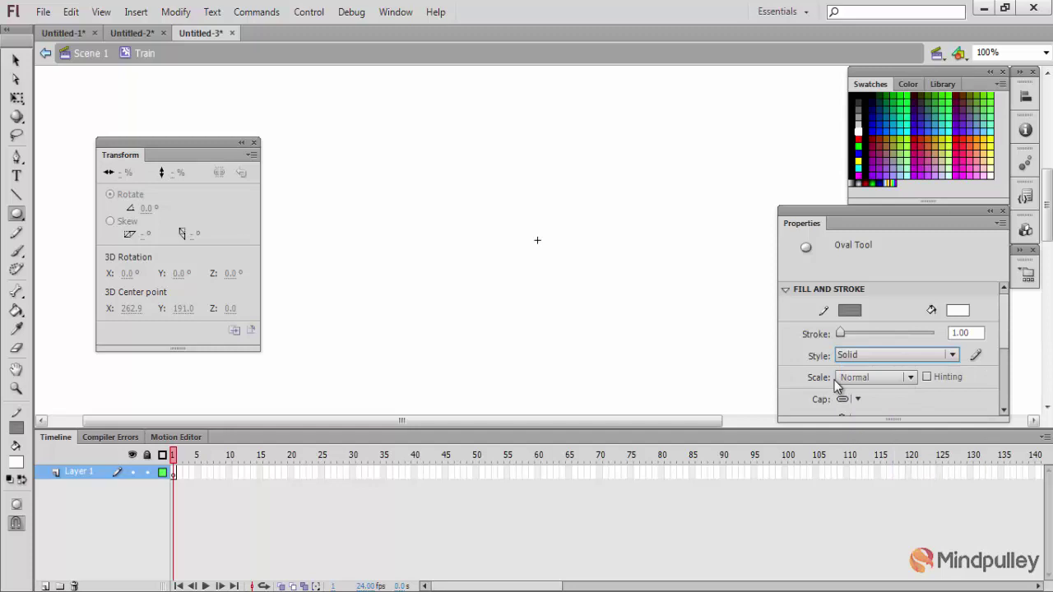
left_click_drag(443, 167, 498, 233)
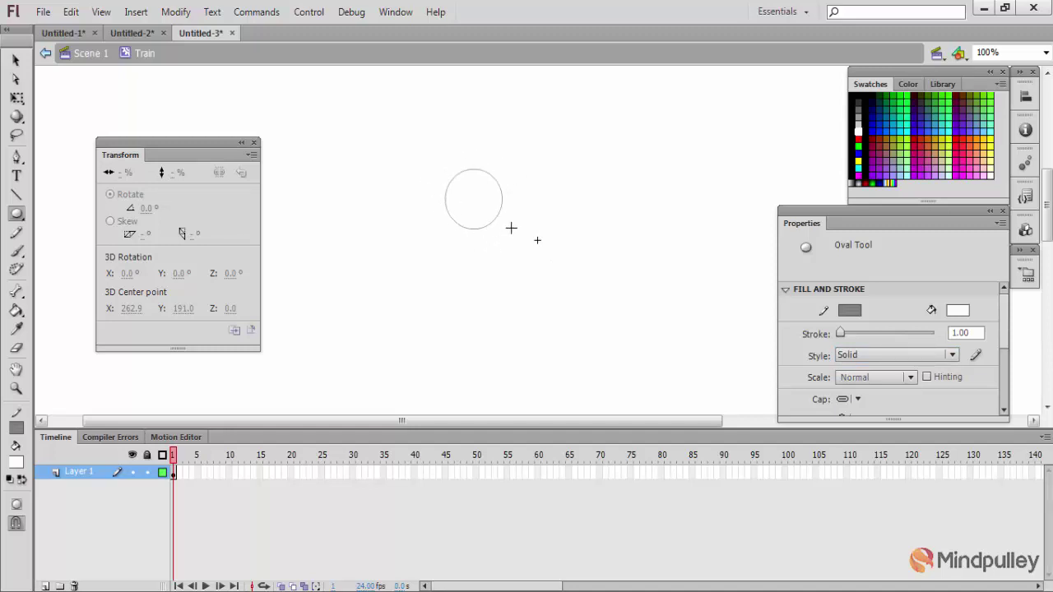
- Draw a vertical and a horizontal line across the circle's centre to form the wheel's spokes
left_click(17, 195)
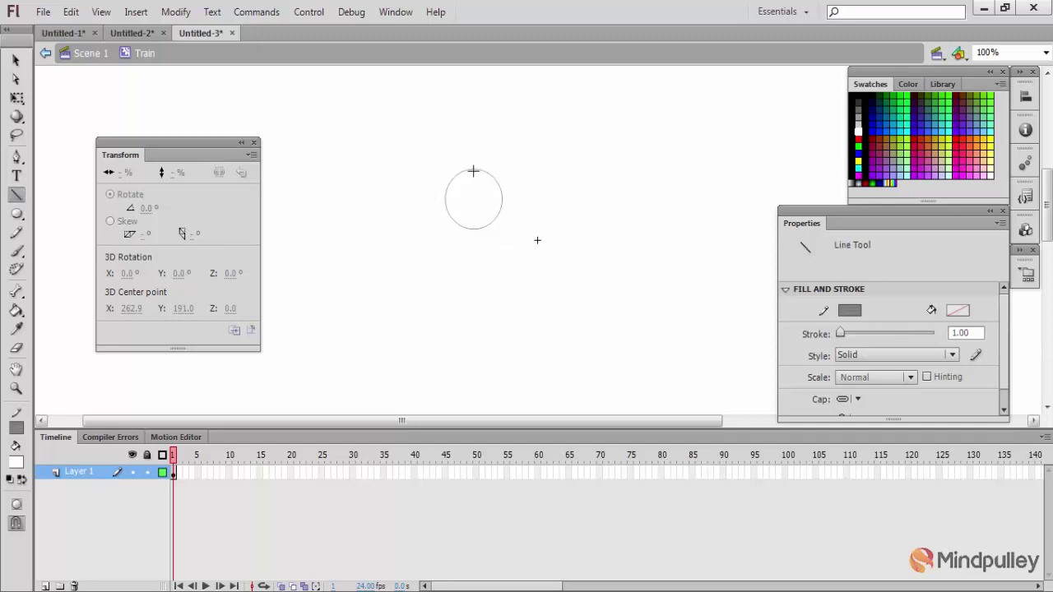
left_click_drag(474, 169, 476, 229)
left_click_drag(475, 230, 473, 230)
left_click_drag(446, 196, 502, 199)
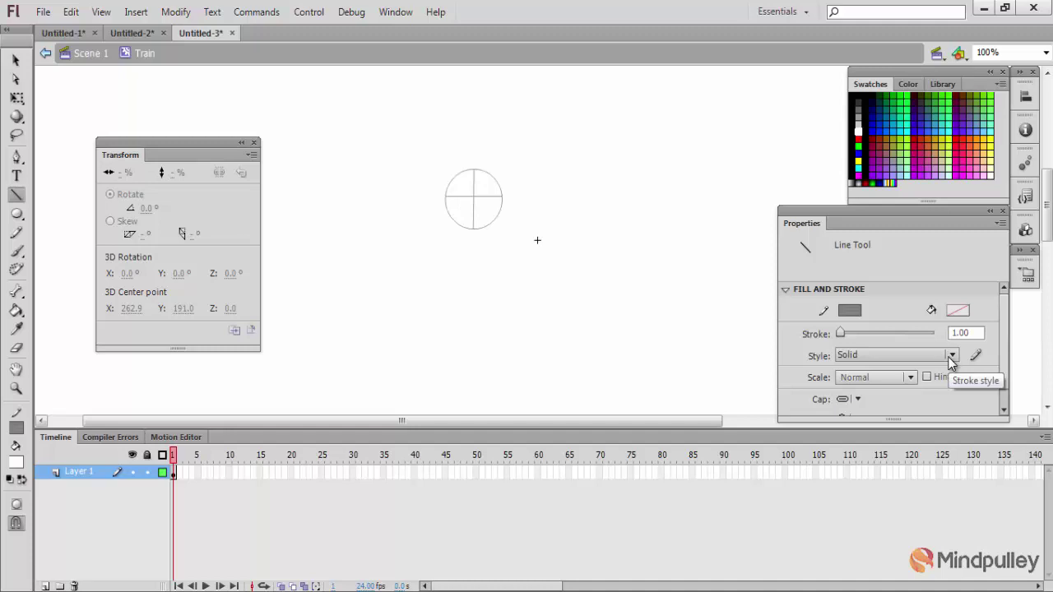
key("q")
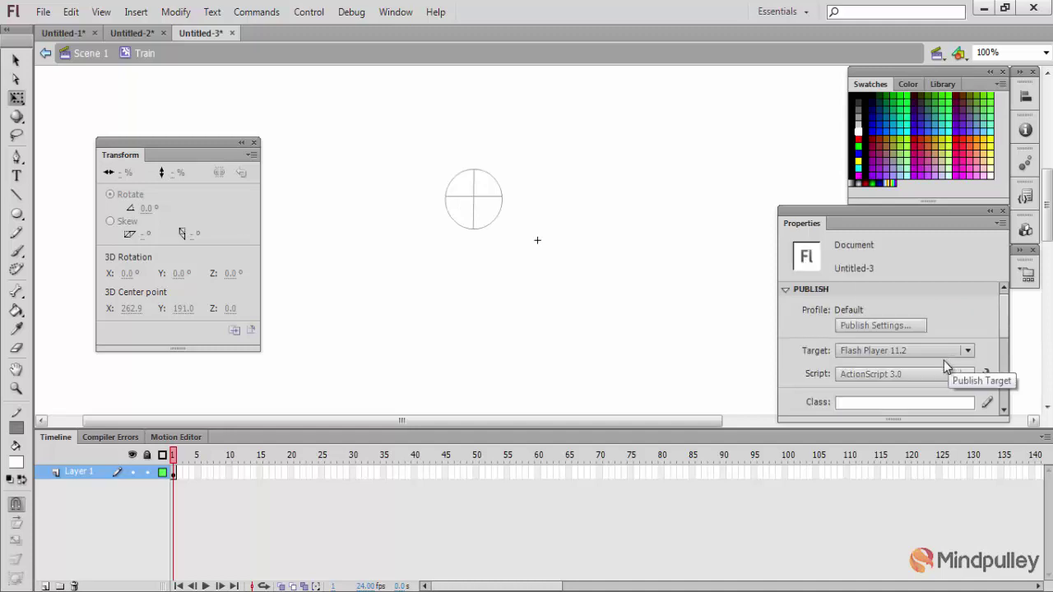
left_click(469, 191)
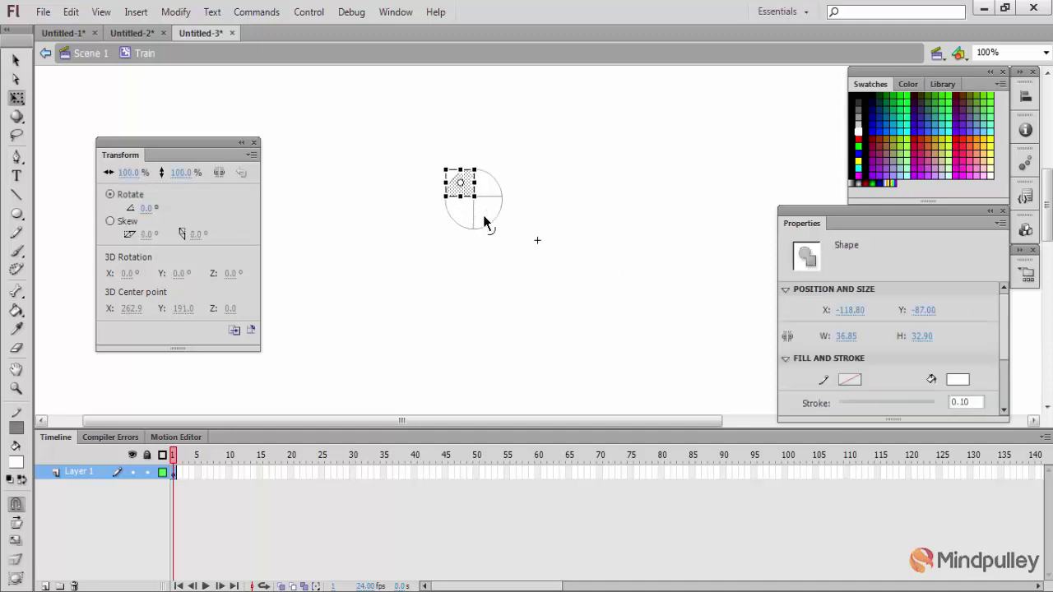
left_click(672, 338)
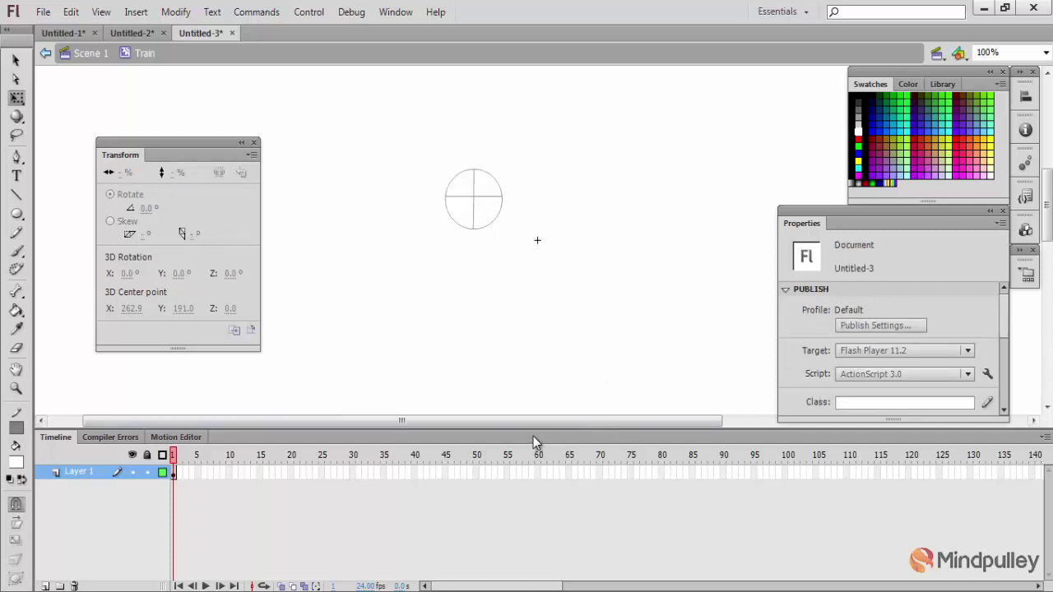
- Select the whole wheel with its spokes and group it into one object
left_click(16, 61)
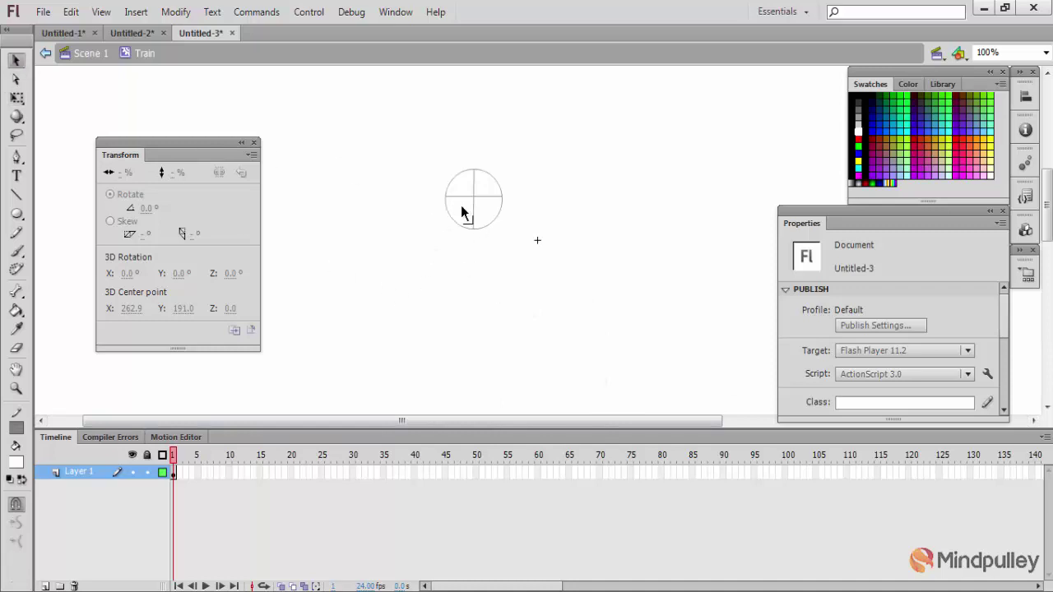
key("ctrl+a")
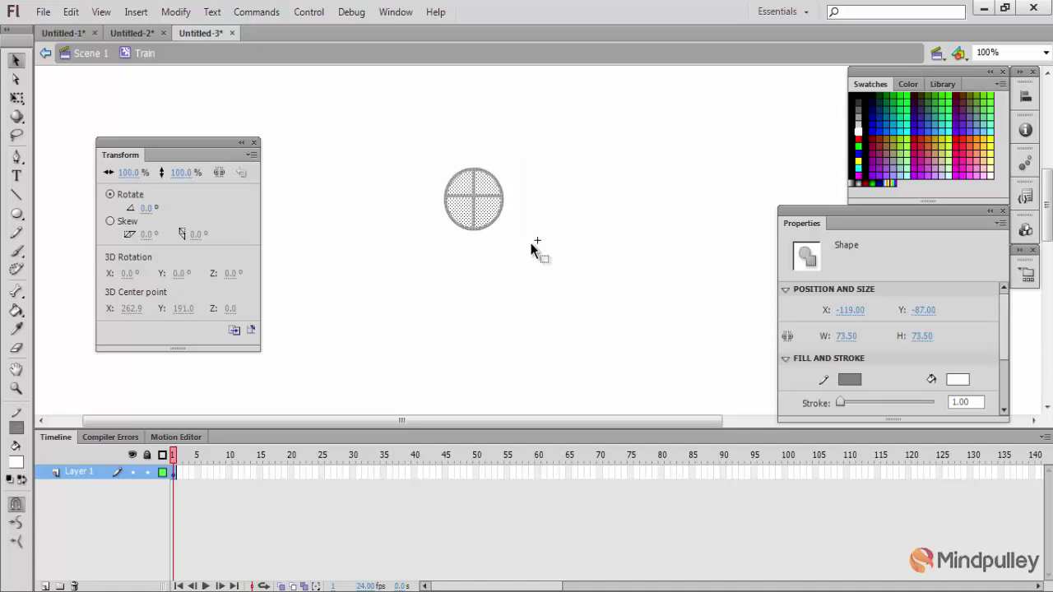
key("ctrl+g")
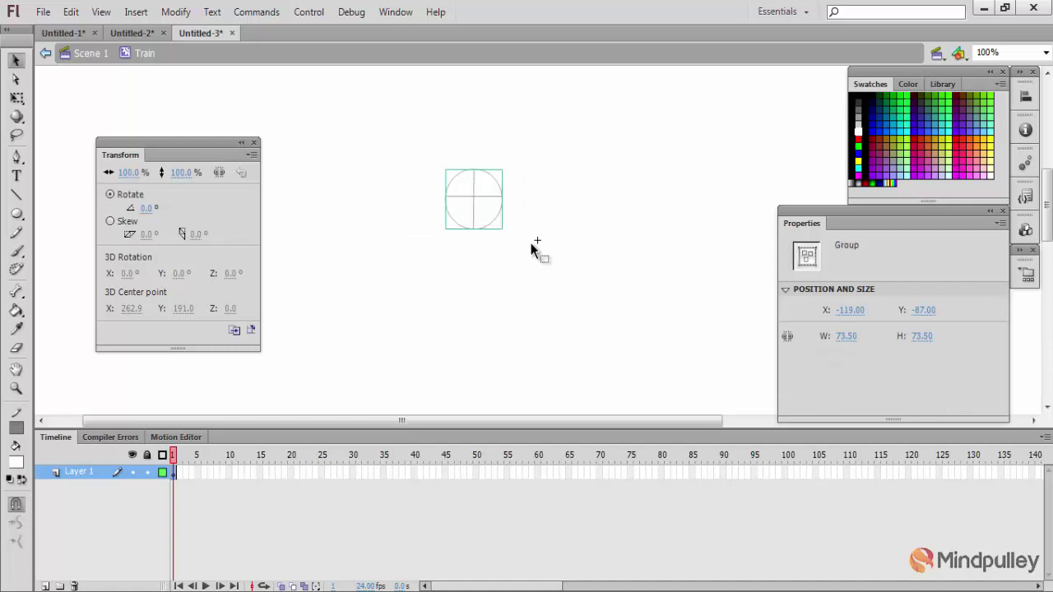
- Move the wheel's keyframe on Layer 1 from frame 1 to frame 31
left_click(353, 472)
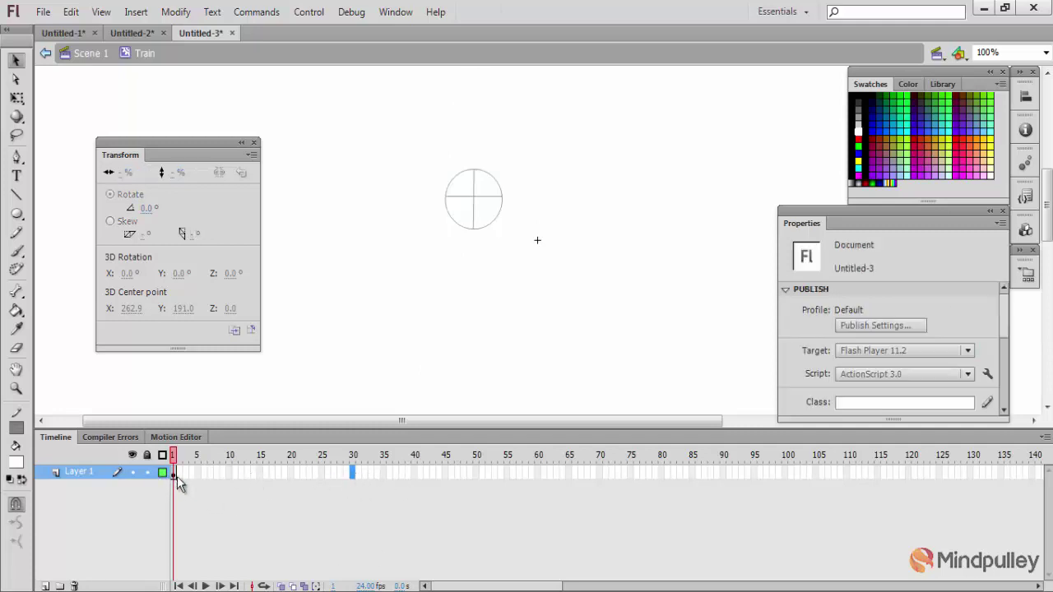
left_click(172, 474)
left_click_drag(172, 478, 358, 478)
left_click(356, 481)
left_click_drag(175, 474, 354, 483)
left_click(354, 480)
left_click(175, 476)
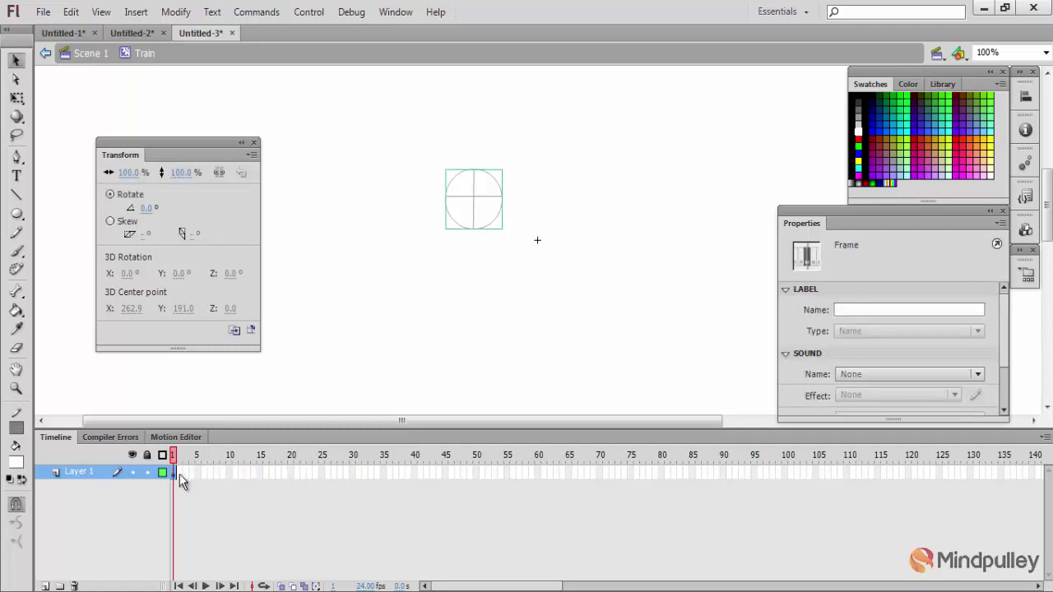
left_click_drag(179, 486, 359, 481)
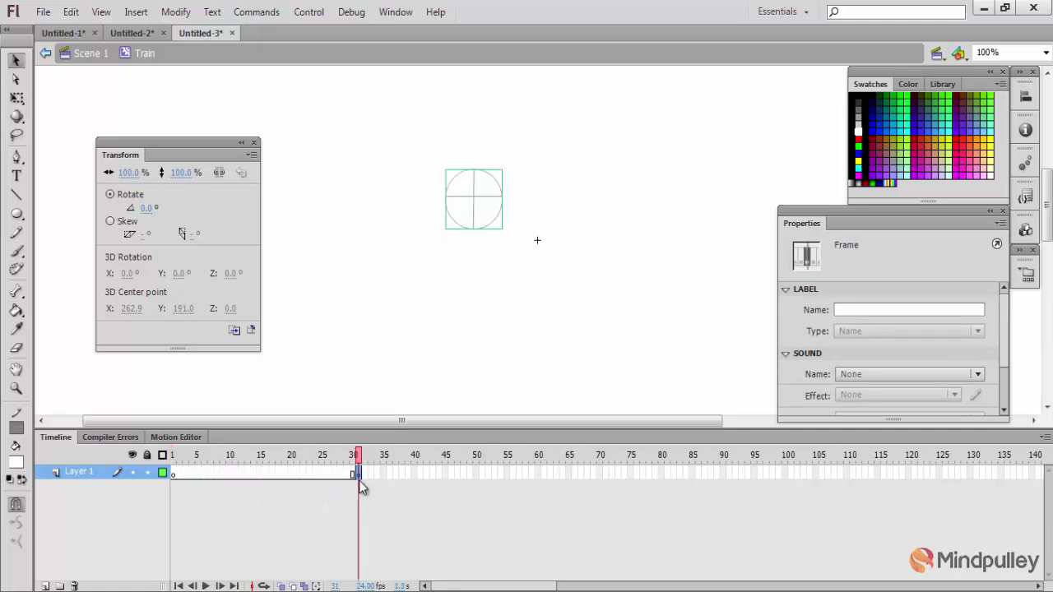
- Try to create a classic tween on Layer 1 in the frames before the wheel's keyframe
right_click(259, 477)
left_click(445, 257)
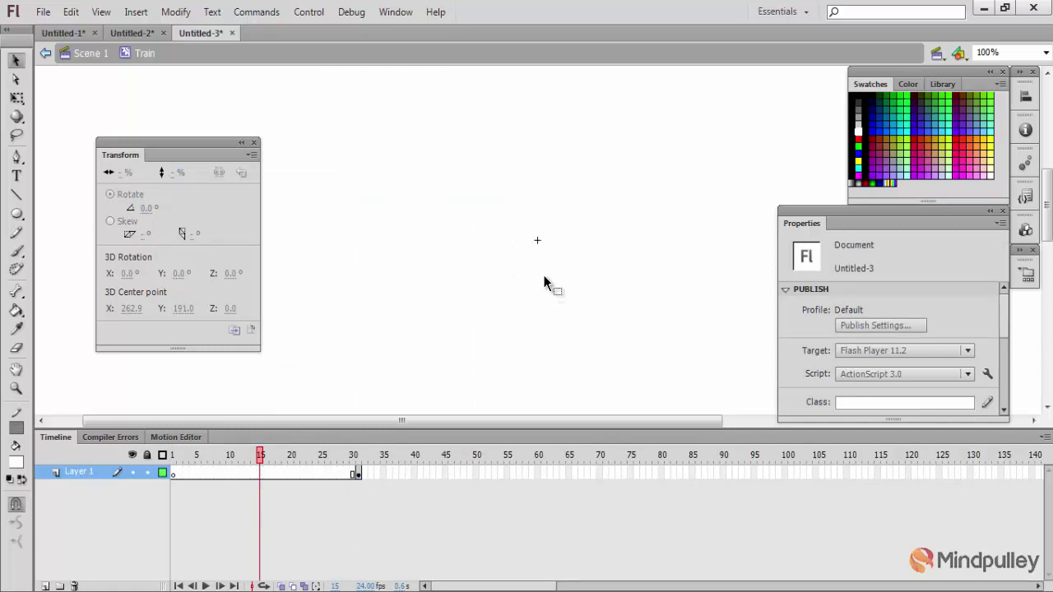
key("shift+period")
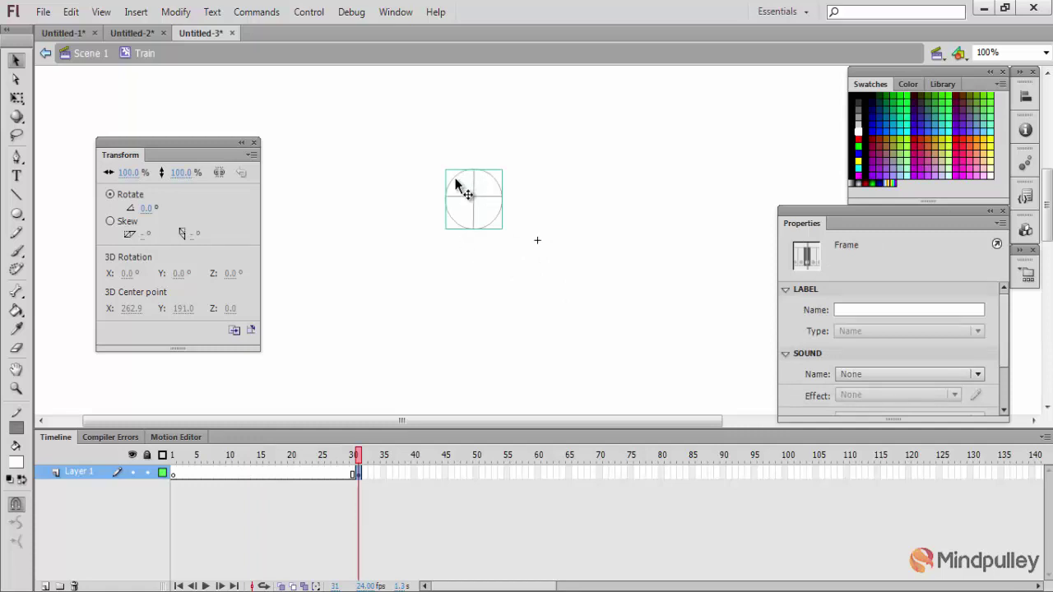
left_click(450, 182)
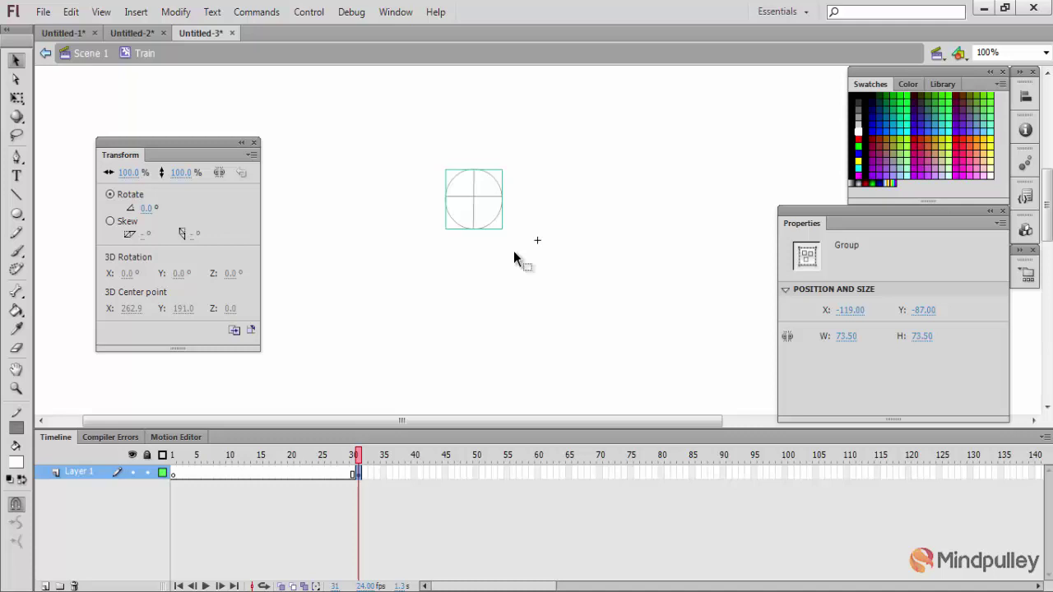
right_click(234, 474)
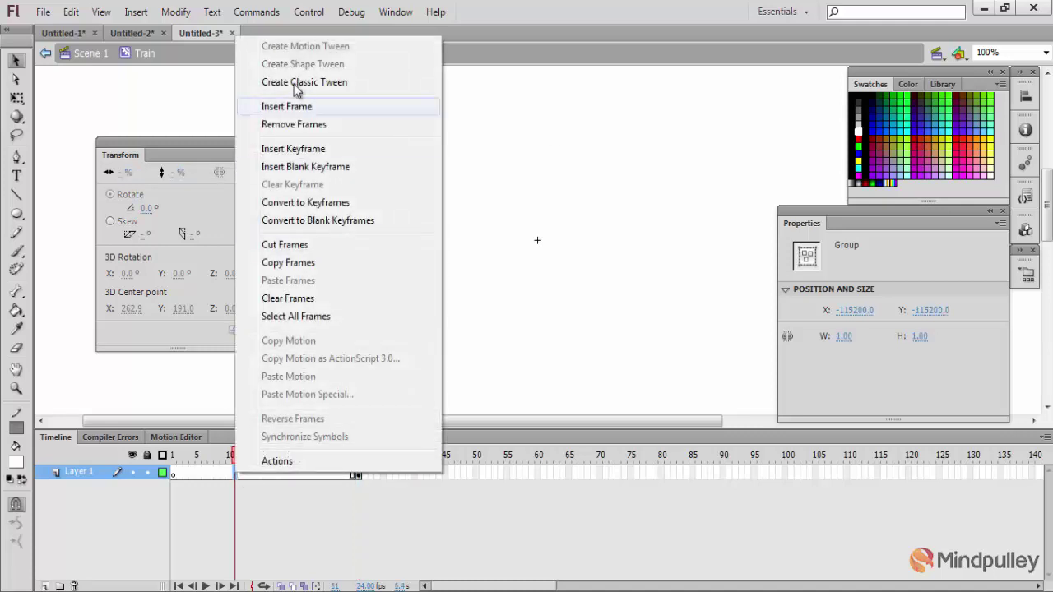
left_click(542, 187)
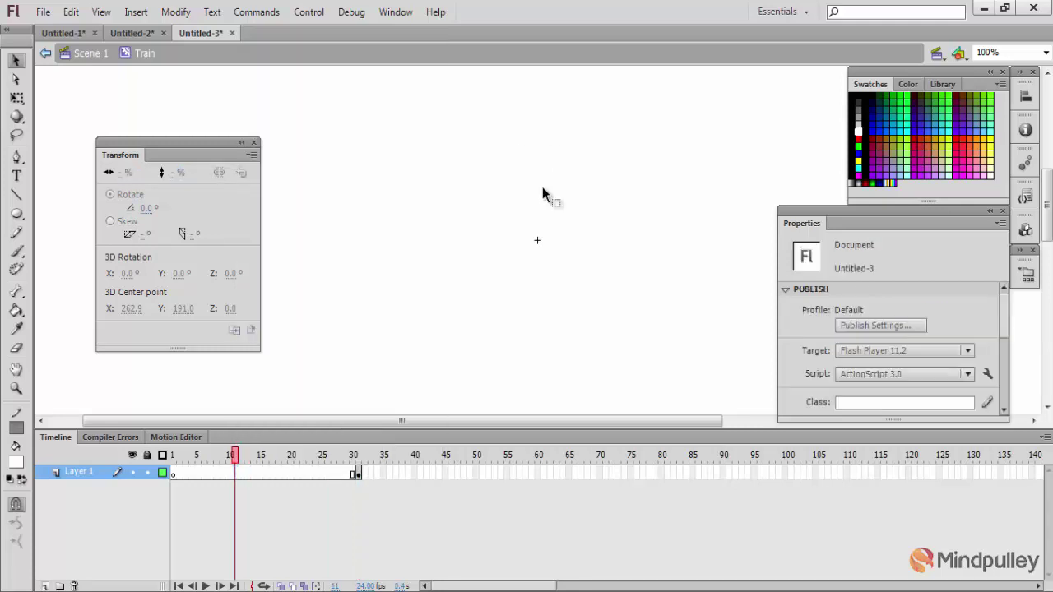
right_click(262, 473)
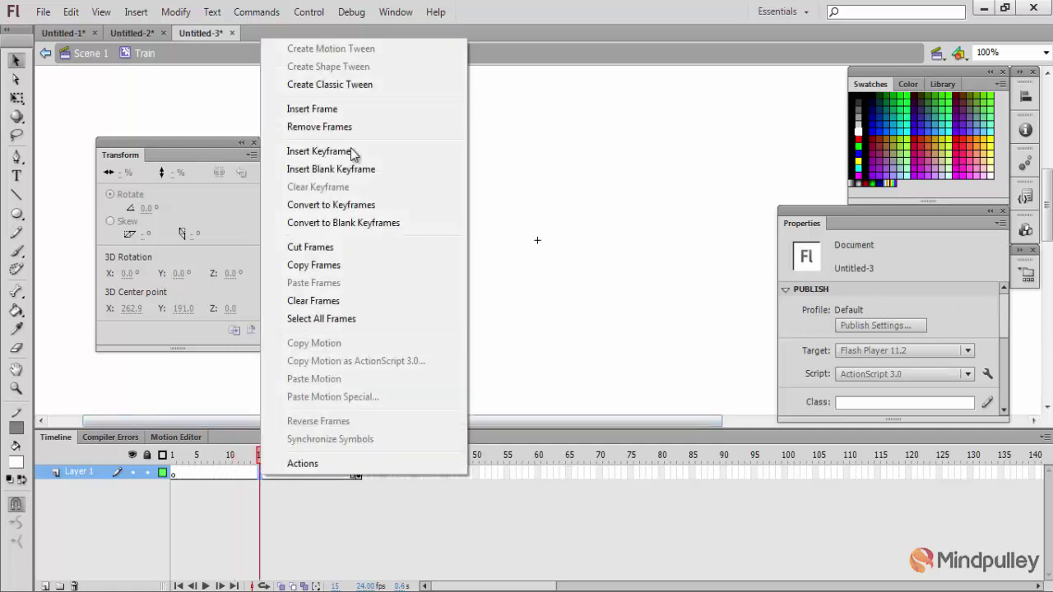
left_click(362, 86)
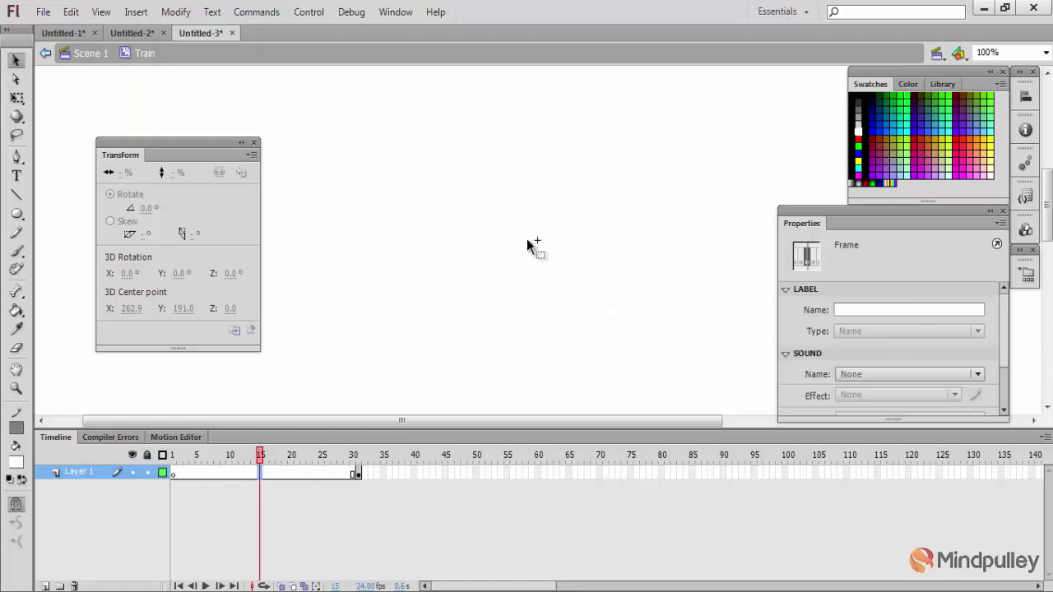
- Test the movie to preview the animation, and close the preview window
key("ctrl+Return")
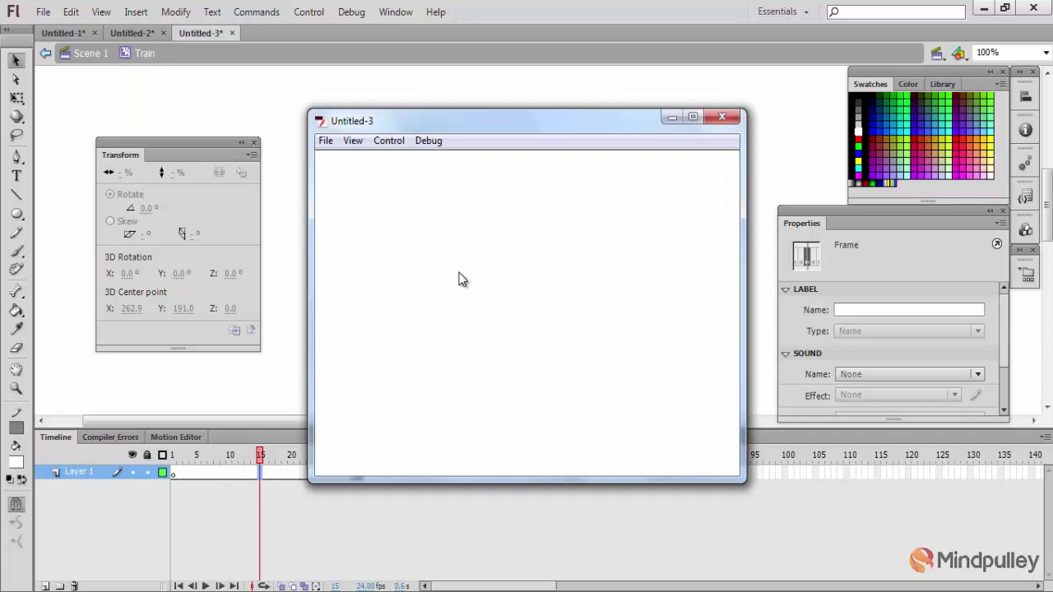
left_click(326, 141)
left_click(349, 160)
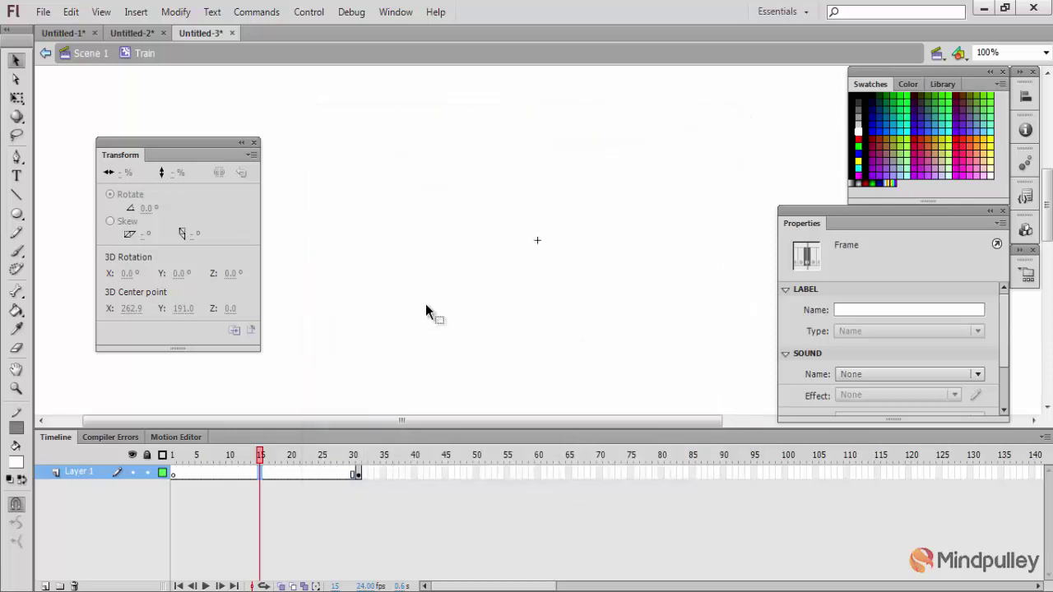
- Step the playhead back from frame 15 to frame 11, and return to the wheel's keyframe at frame 31
left_click(526, 247)
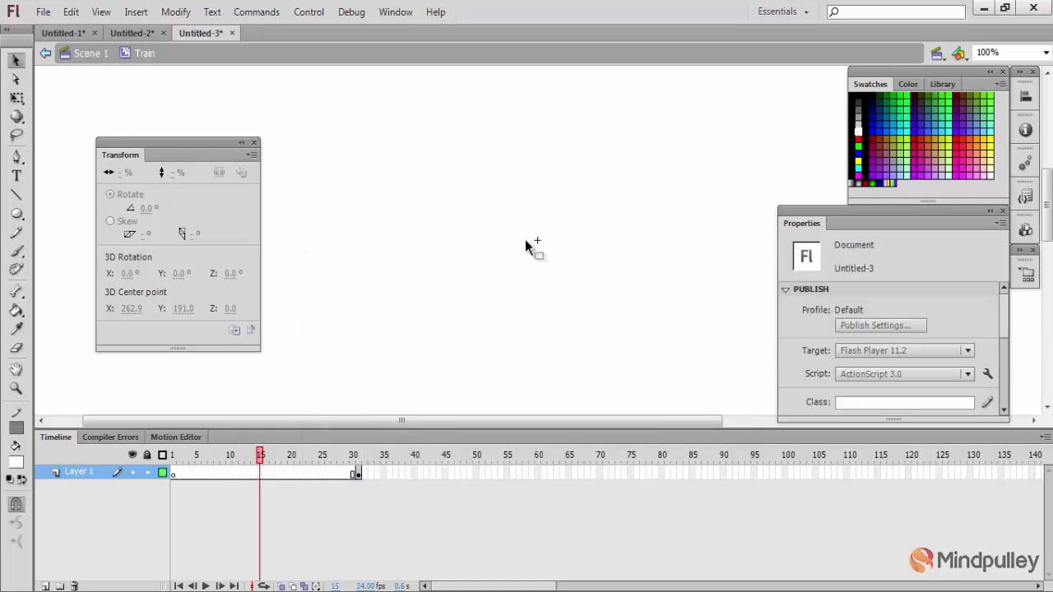
key("comma")
key("comma")
key("comma")
key("comma")
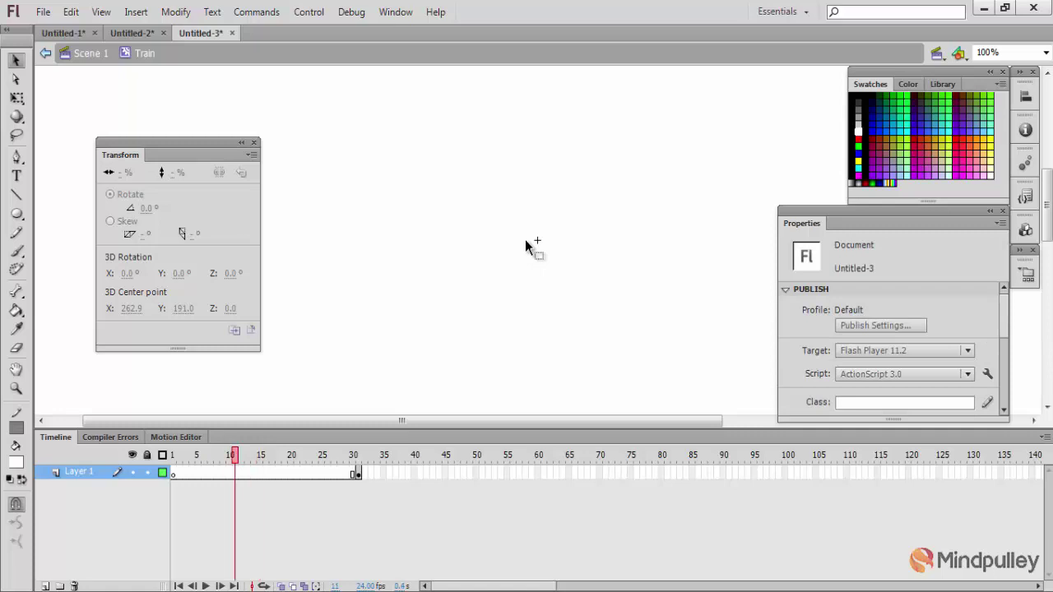
key("shift+period")
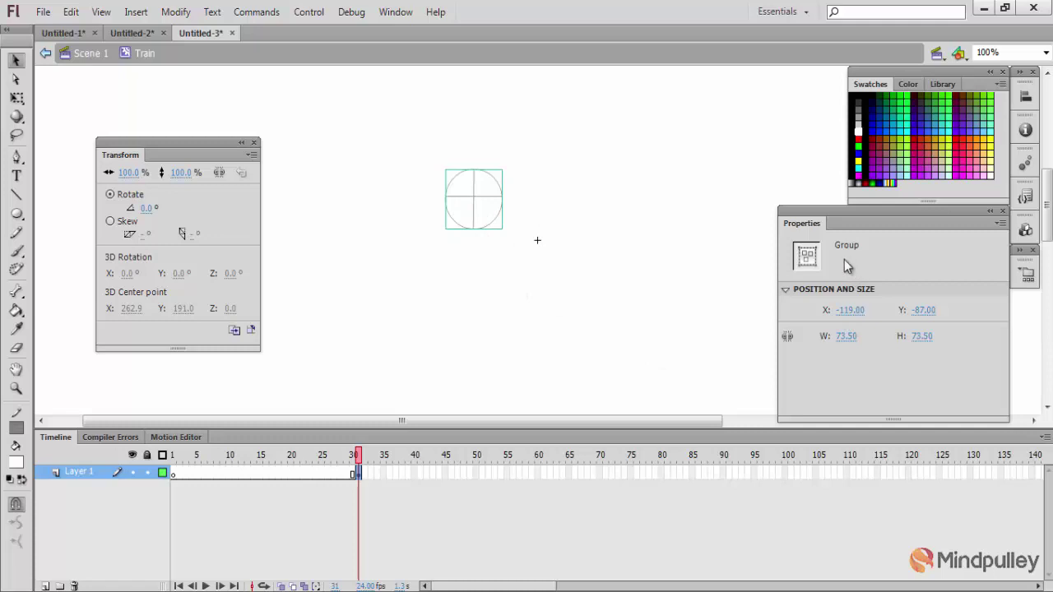
- Open the wheel group inside the Train symbol and look at its fill and stroke properties
double_click(490, 209)
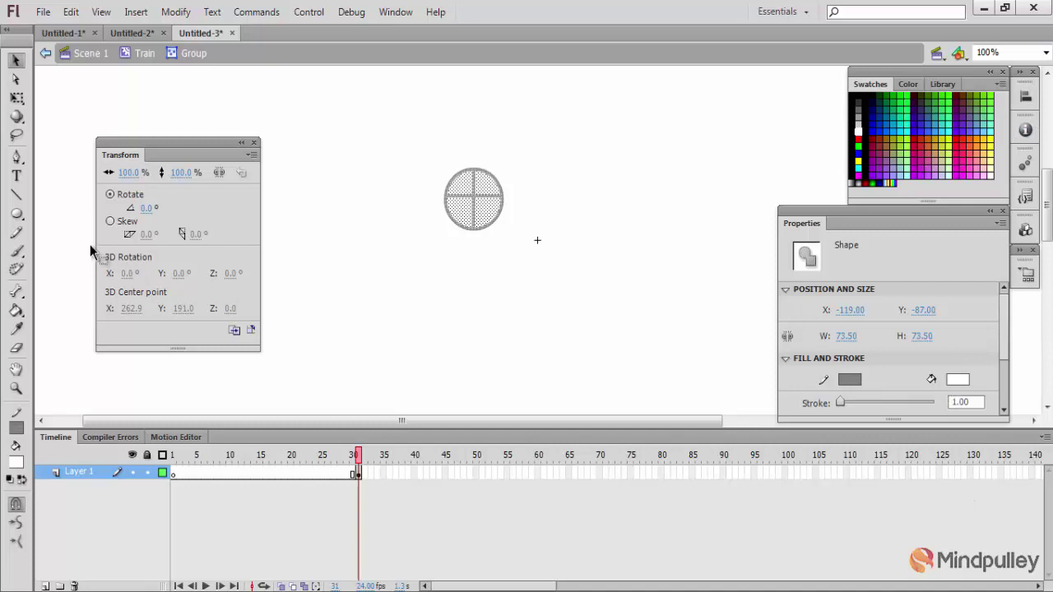
mouse_move(1006, 334)
left_mouse_down()
mouse_move(1004, 381)
mouse_move(1000, 321)
mouse_move(1012, 370)
mouse_move(1009, 362)
left_mouse_up()
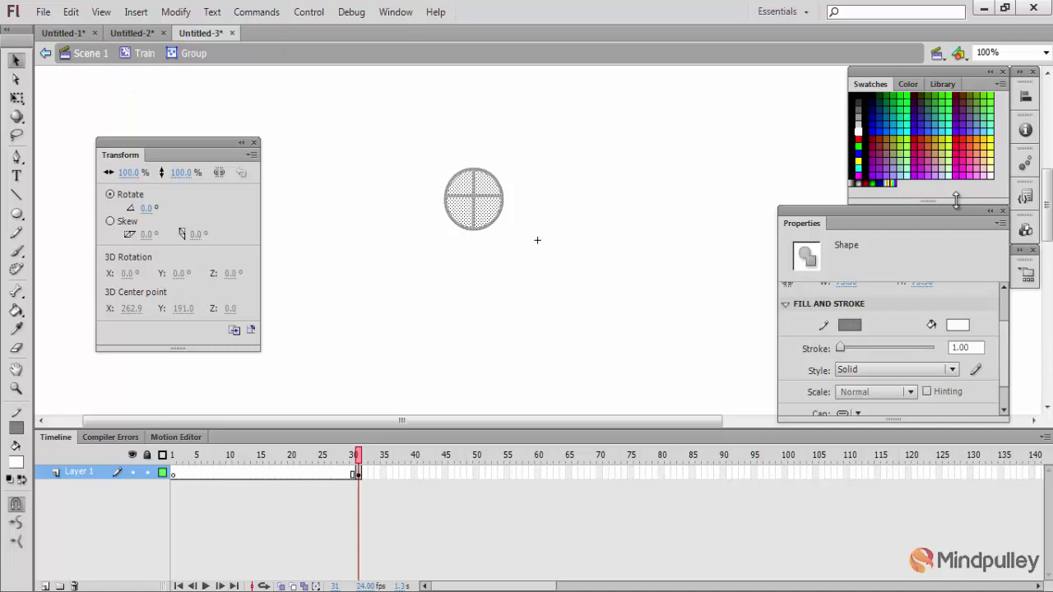
- Return to Scene 1 and place an instance of the Tween 1 symbol from the library near the centre of the stage
left_click(940, 86)
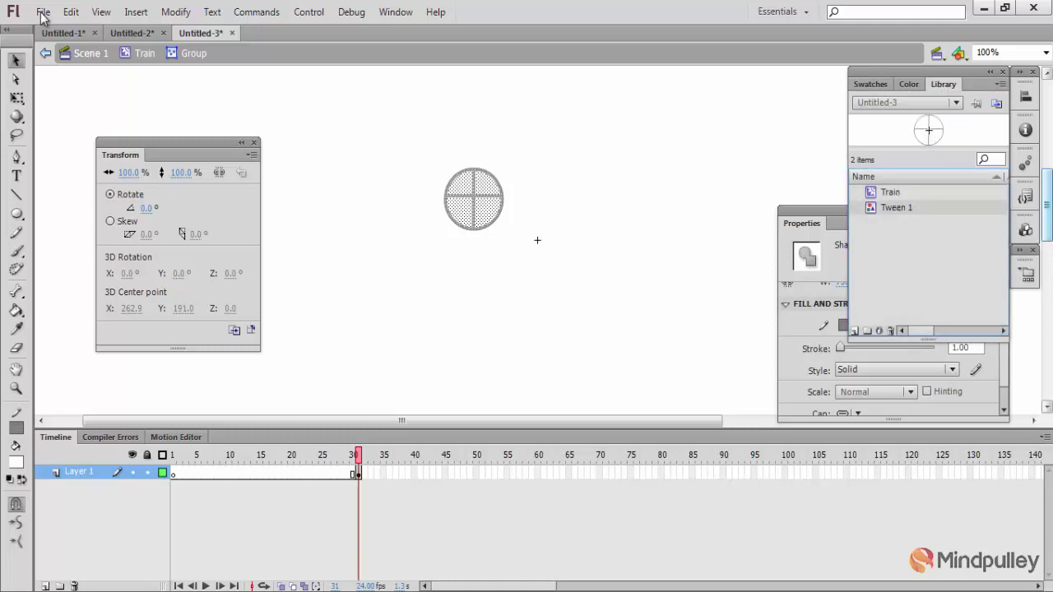
left_click(83, 56)
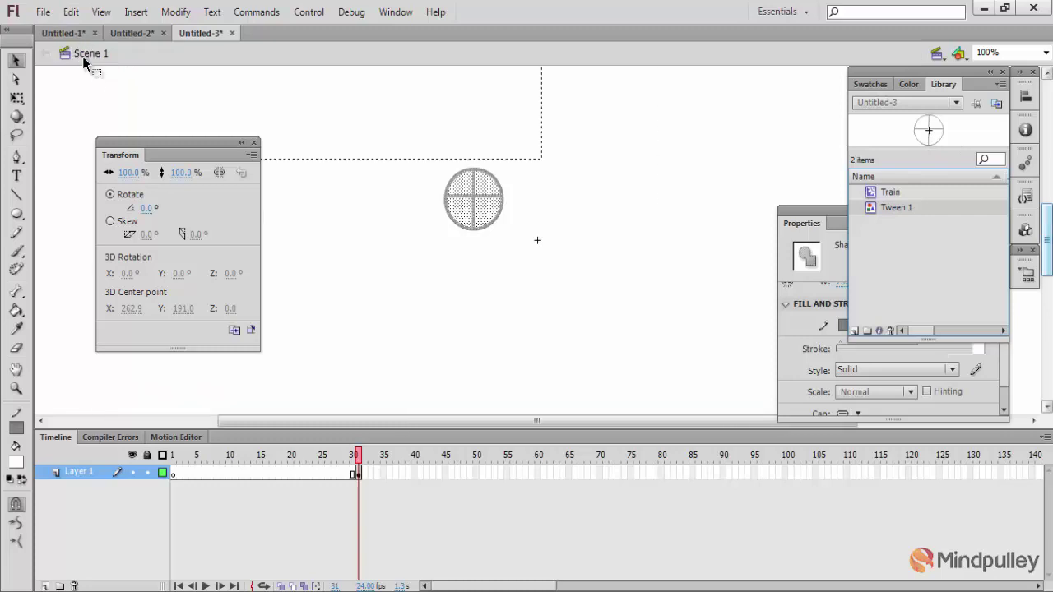
left_click(893, 195)
left_click(897, 206)
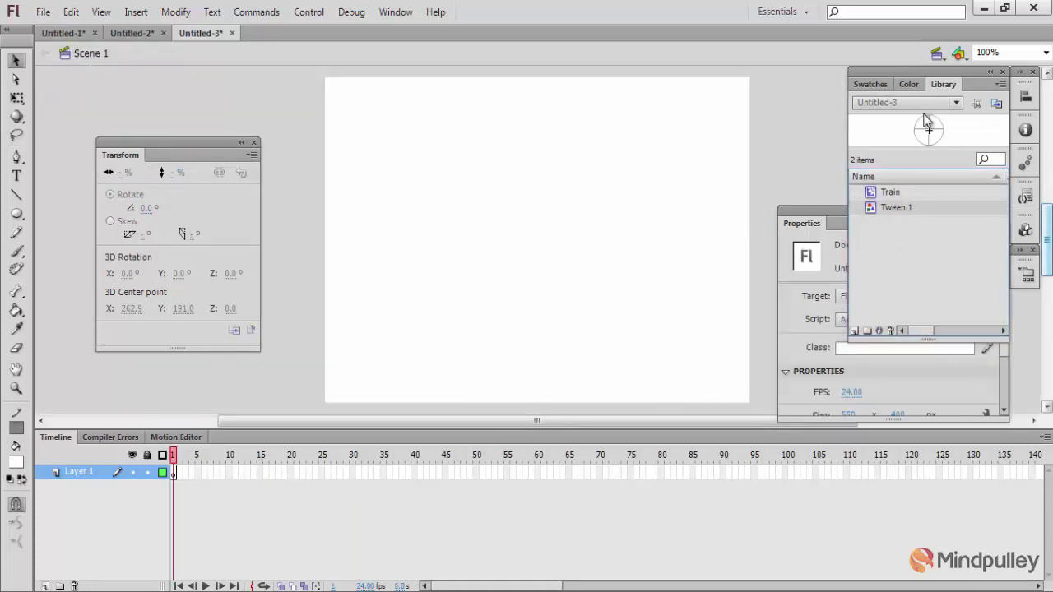
left_click_drag(924, 123, 564, 263)
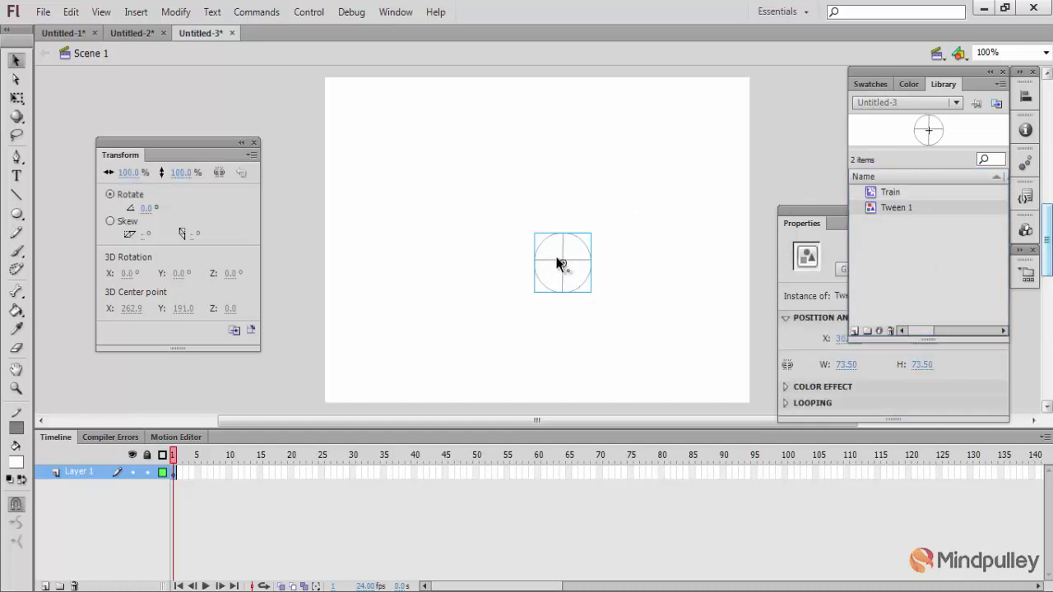
- Shrink the wheel instance with Free Transform to about 70% width and 62% height, and deselect it
key("q")
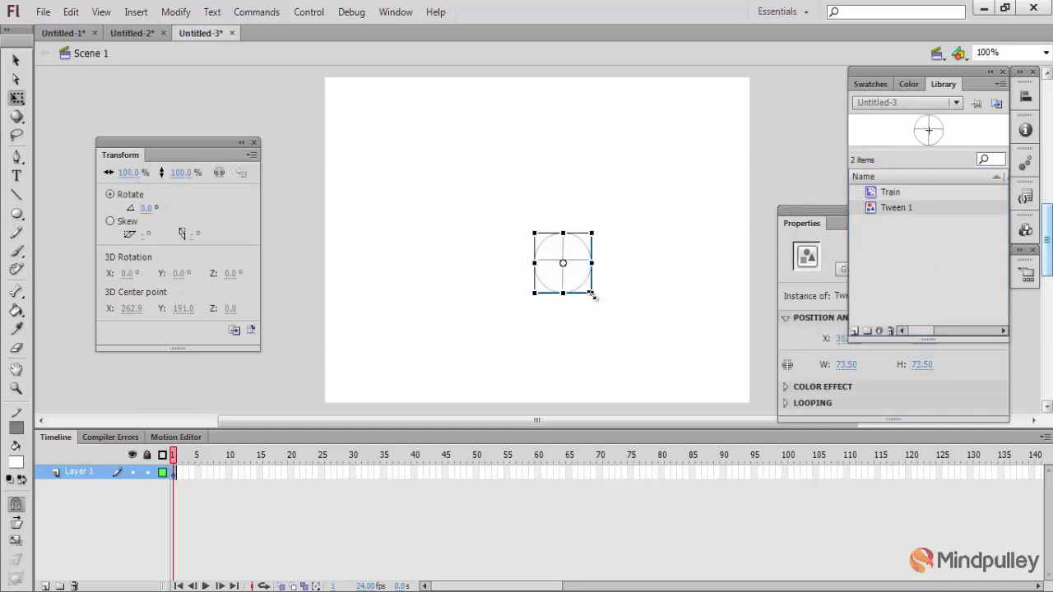
mouse_move(592, 294)
left_mouse_down()
mouse_move(581, 298)
mouse_move(588, 282)
left_mouse_up()
left_click(574, 303)
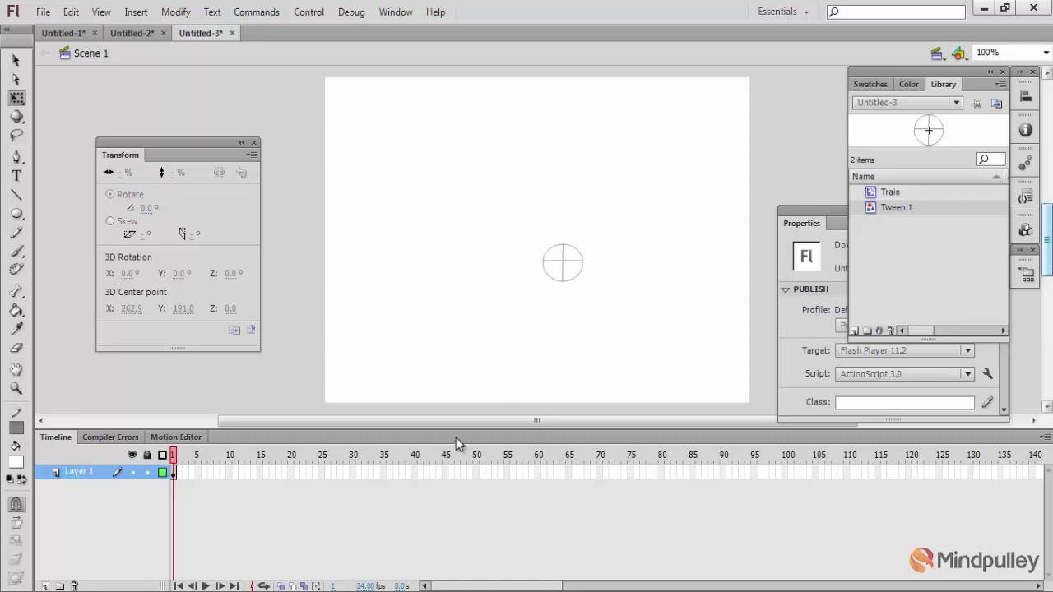
- Create a motion tween on Layer 1 with frames 1 to 31 selected
left_click_drag(174, 477, 300, 492)
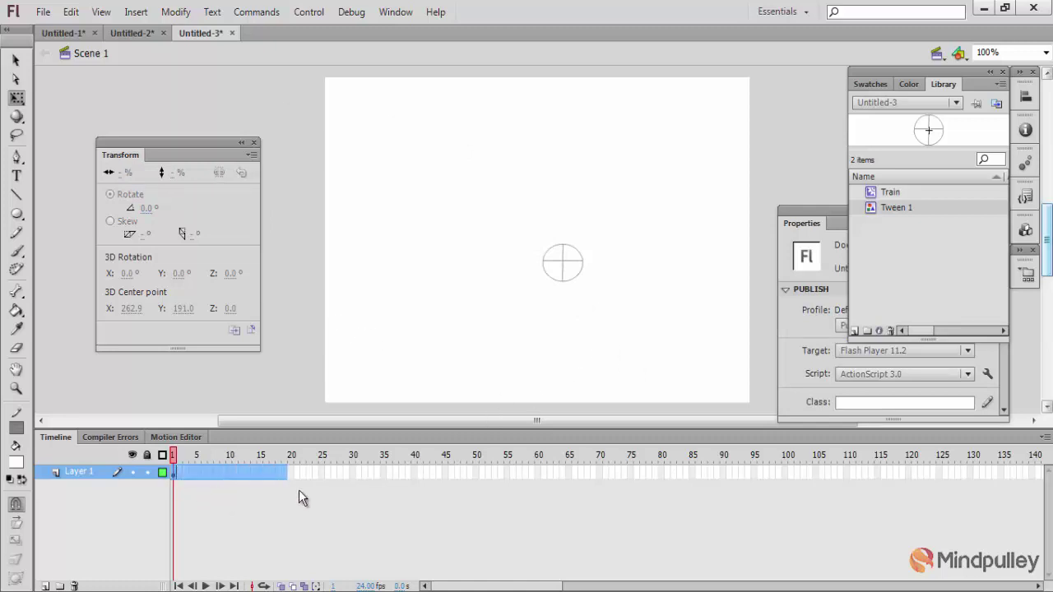
left_click_drag(371, 488, 356, 480)
left_click(358, 477)
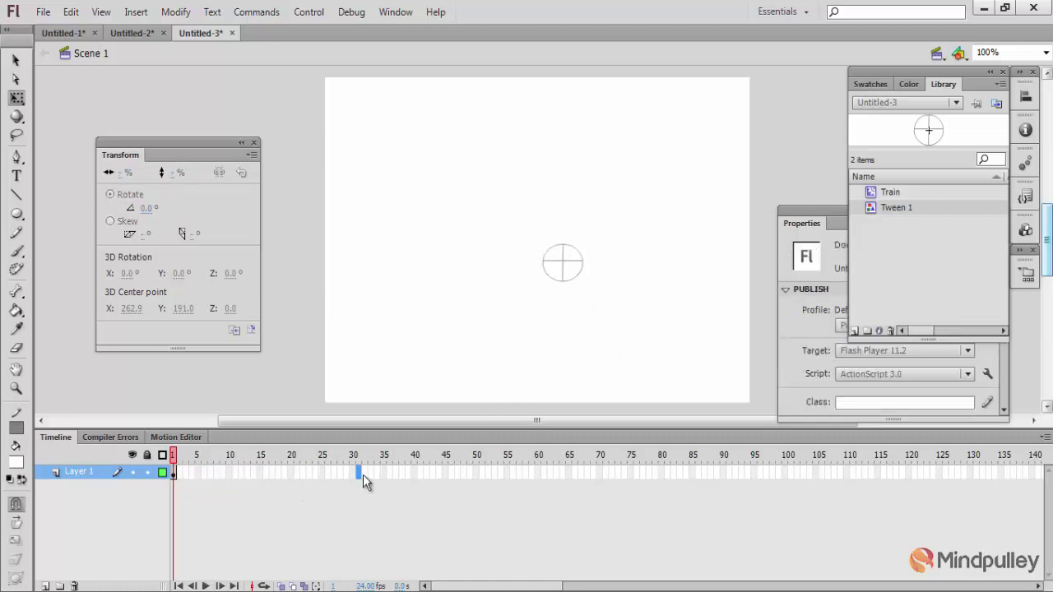
left_click_drag(176, 477, 360, 482)
right_click(276, 475)
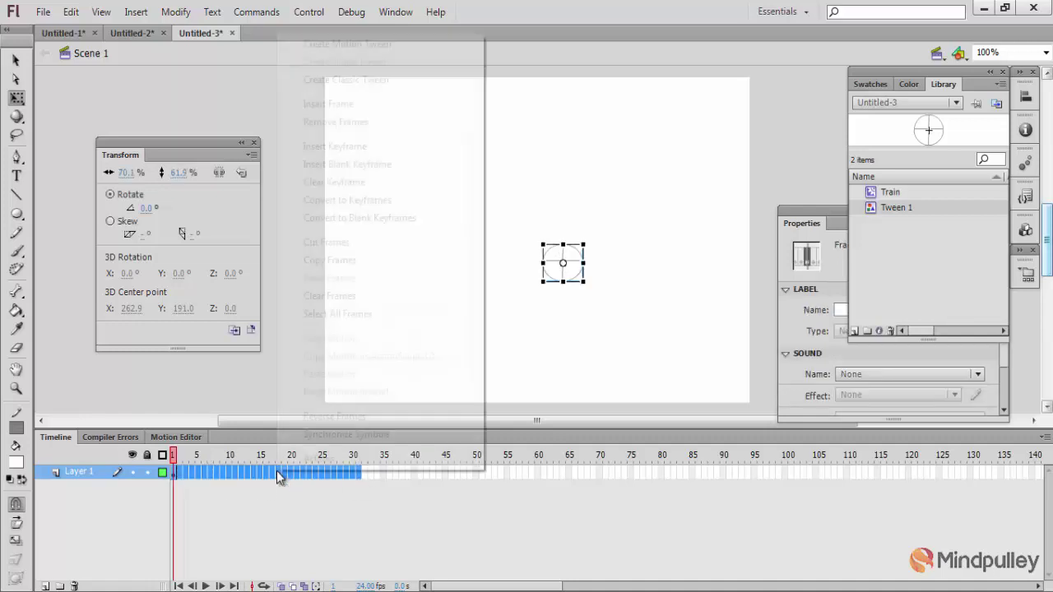
left_click(362, 44)
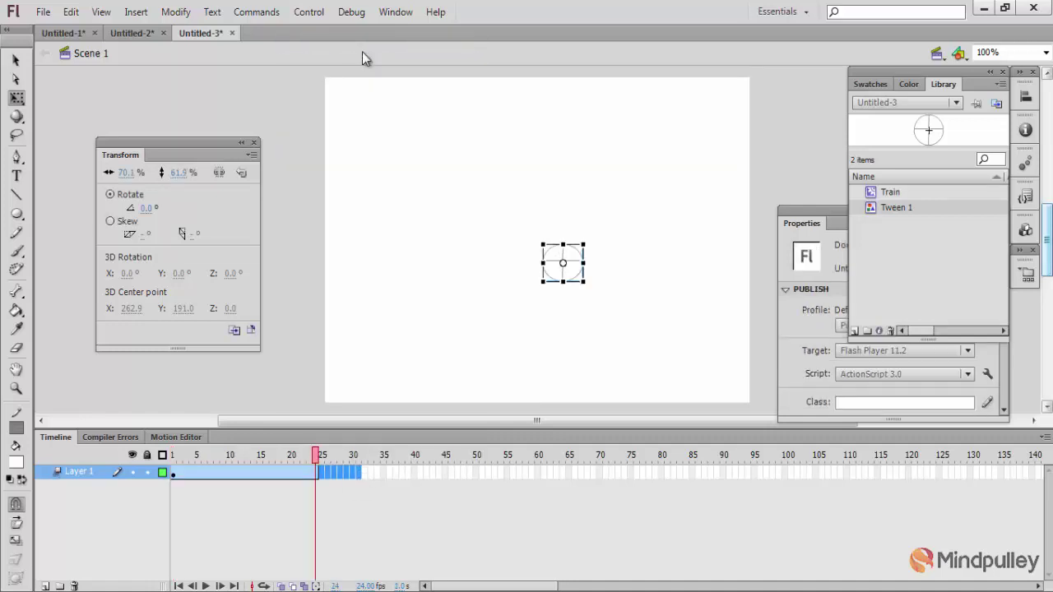
- Place the playhead at frame 13 of Layer 1's tween span and deselect the wheel
right_click(249, 473)
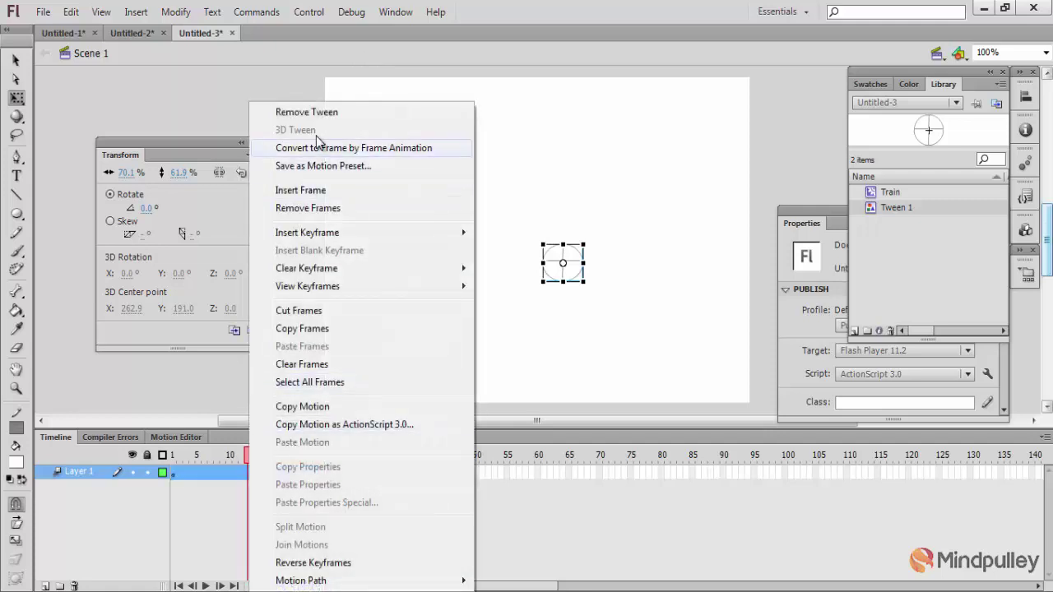
left_click(562, 185)
left_click(580, 310)
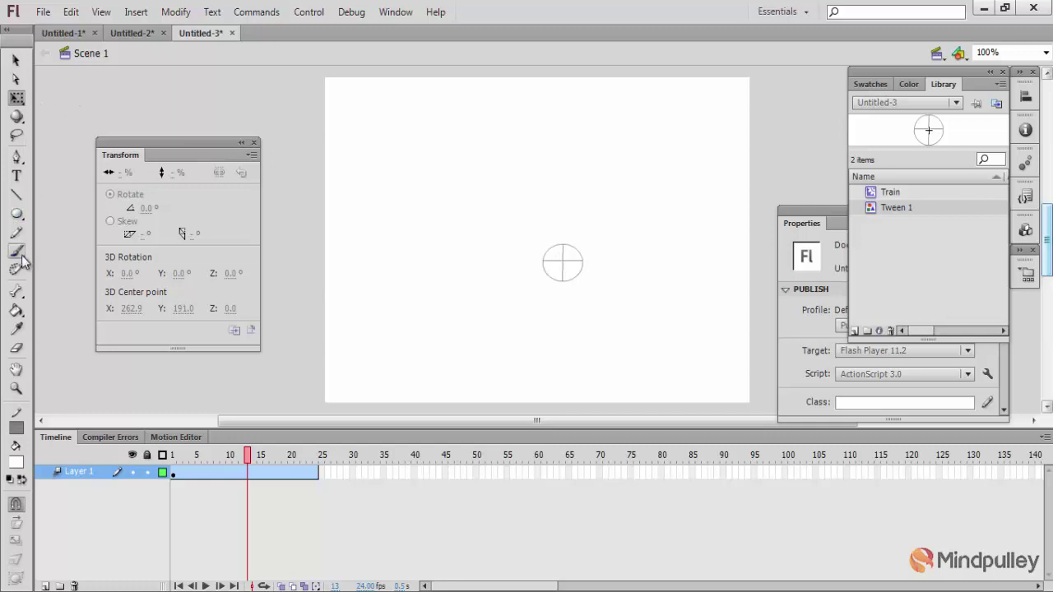
- Try to draw a small rectangle on the stage with the Rectangle tool in Layer 1's tween span
left_click(16, 213)
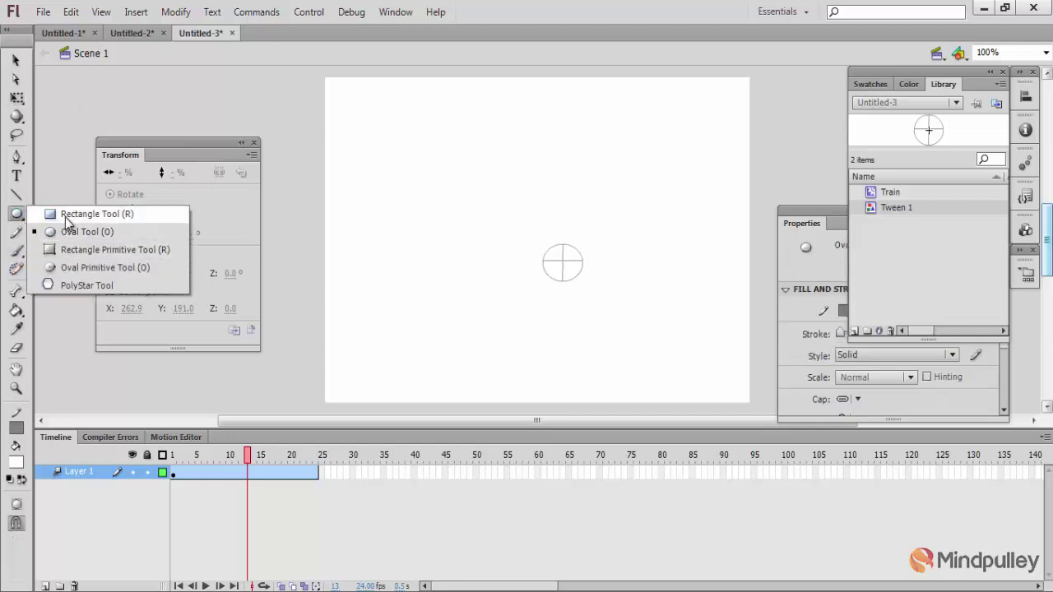
left_click(69, 212)
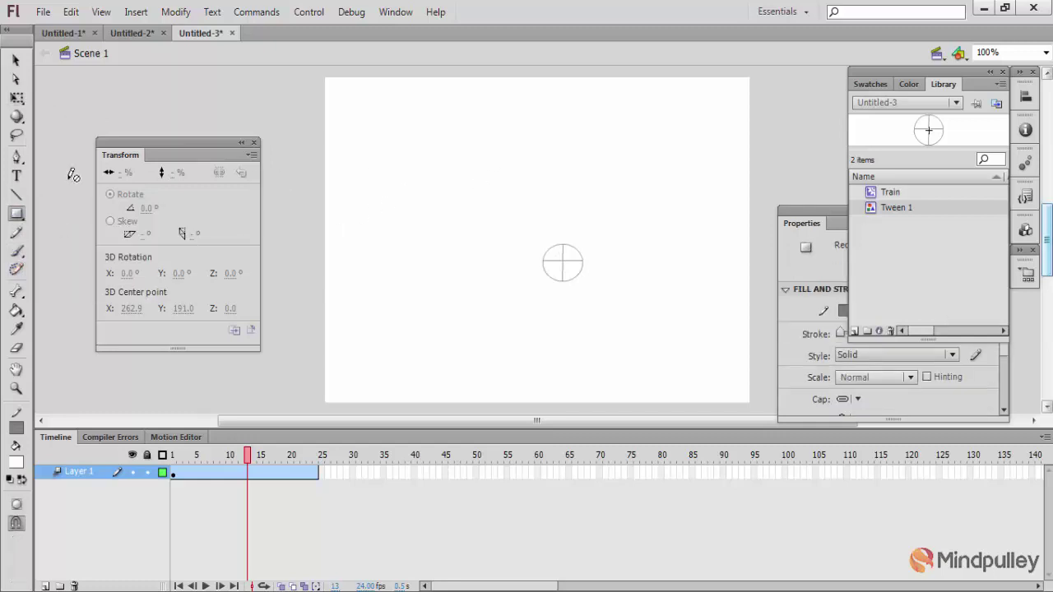
left_click(16, 213)
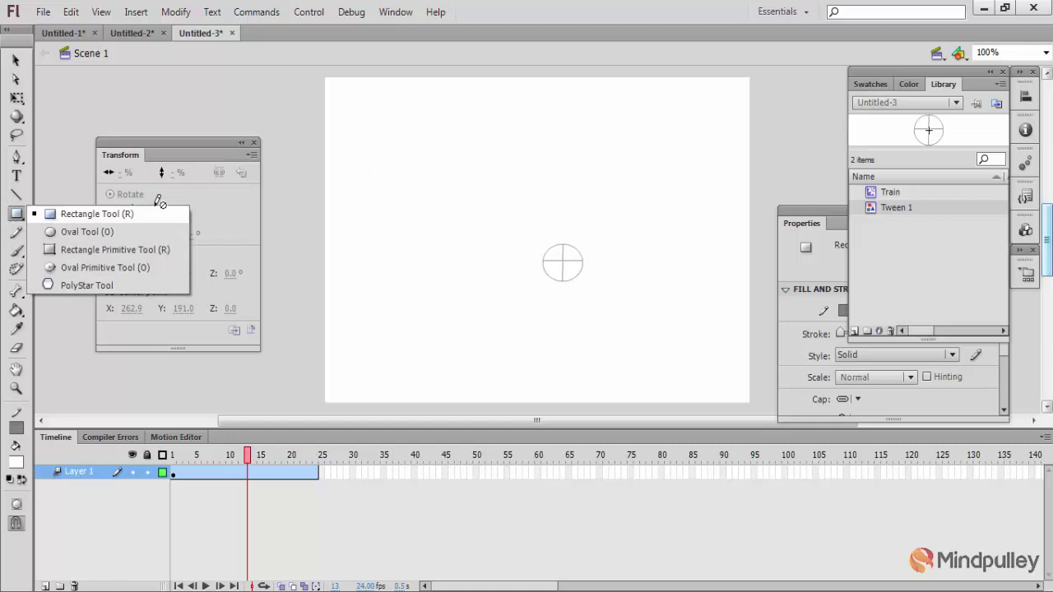
left_click(78, 214)
left_click_drag(360, 163, 375, 186)
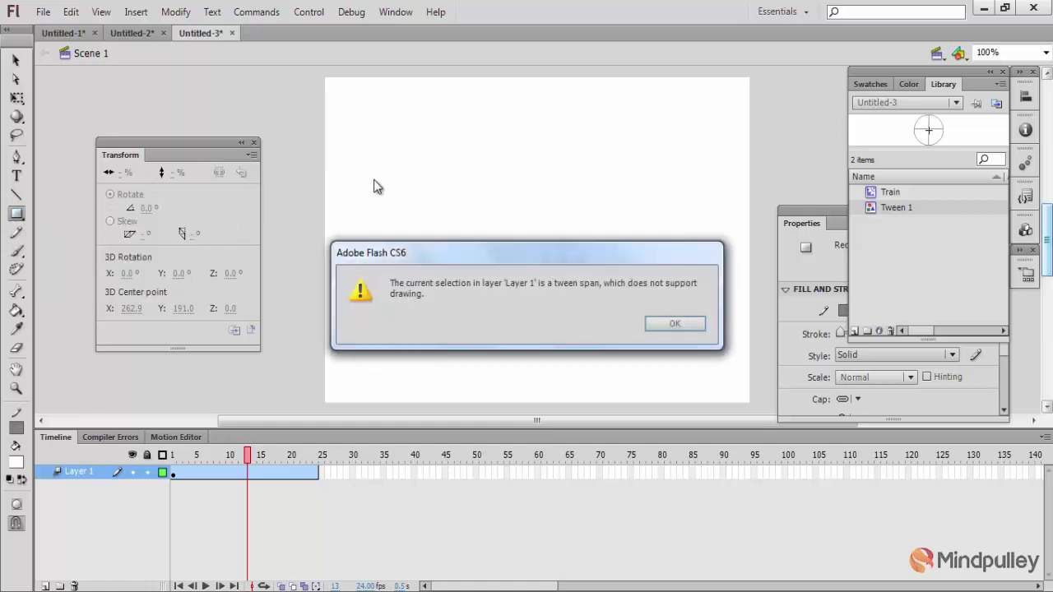
left_click(670, 332)
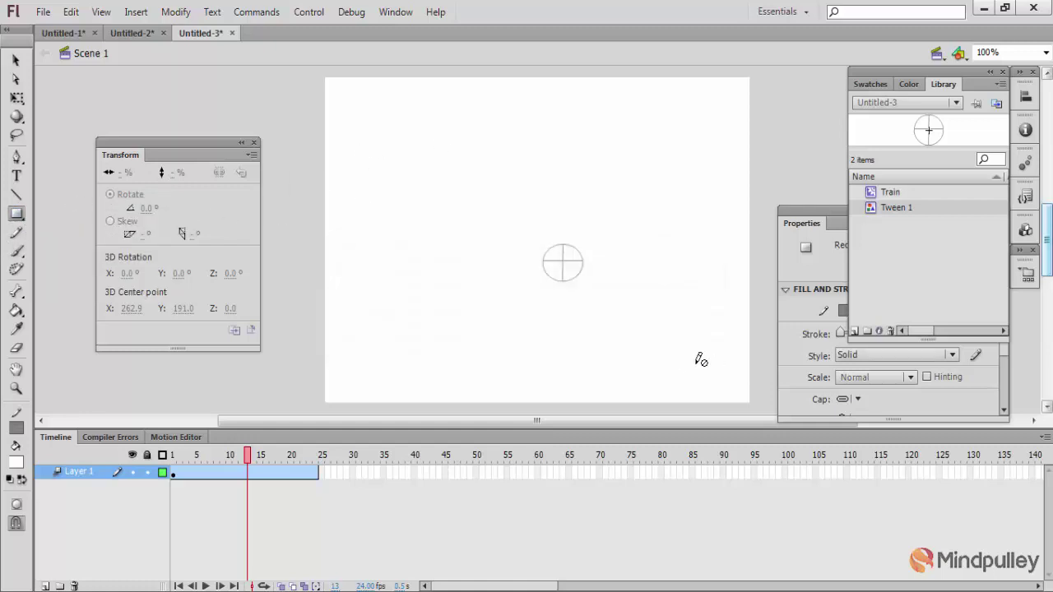
- Test the movie to preview the tweened wheel, and close the preview window
key("ctrl+Return")
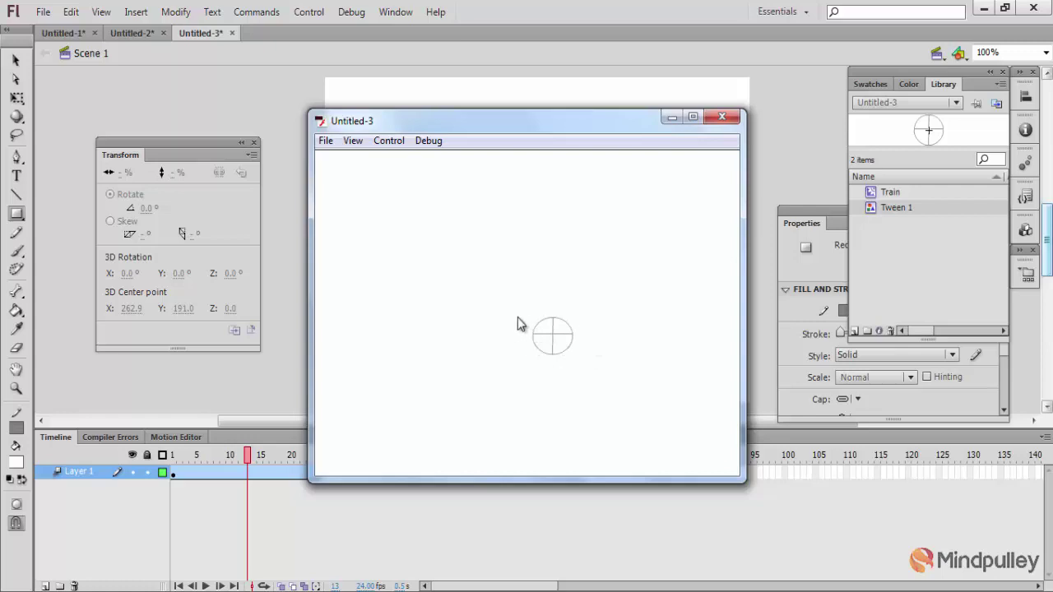
left_click(719, 118)
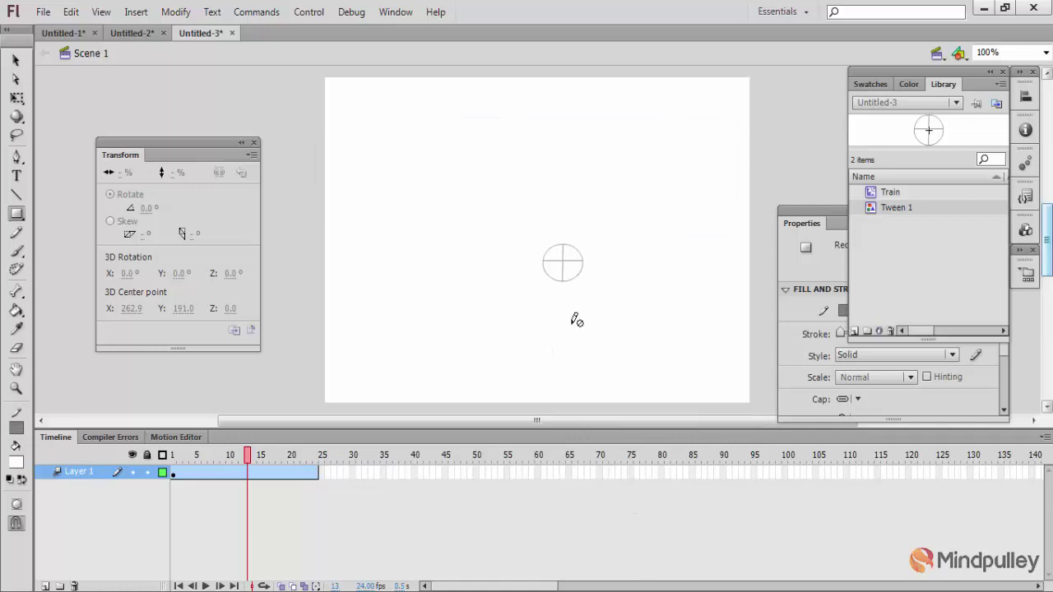
left_click(559, 291)
left_click(685, 329)
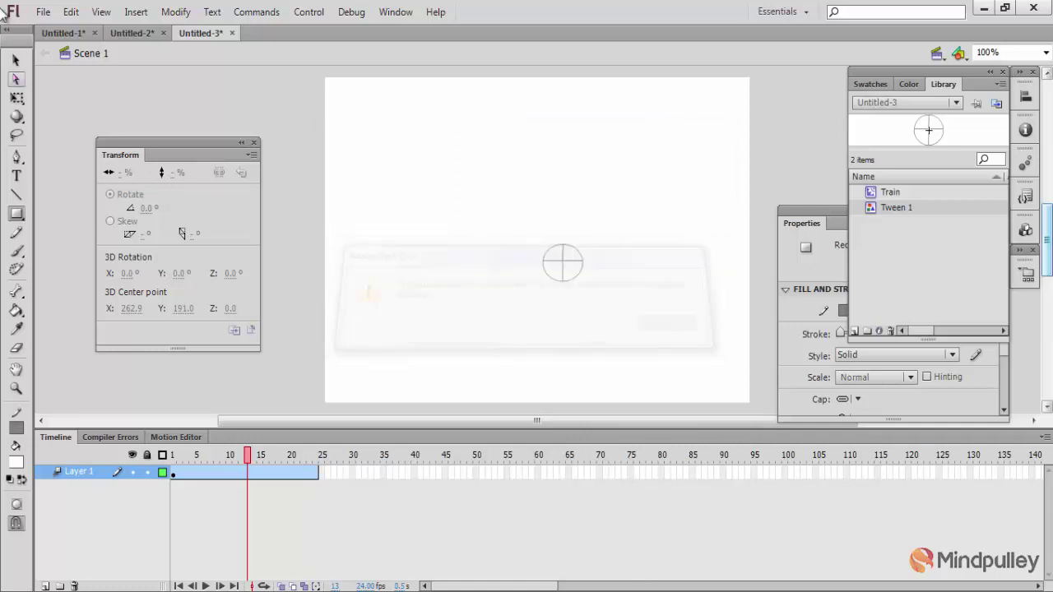
- Try to place a second Tween 1 instance from the library on the stage beside the wheel
key("v")
left_click(576, 280)
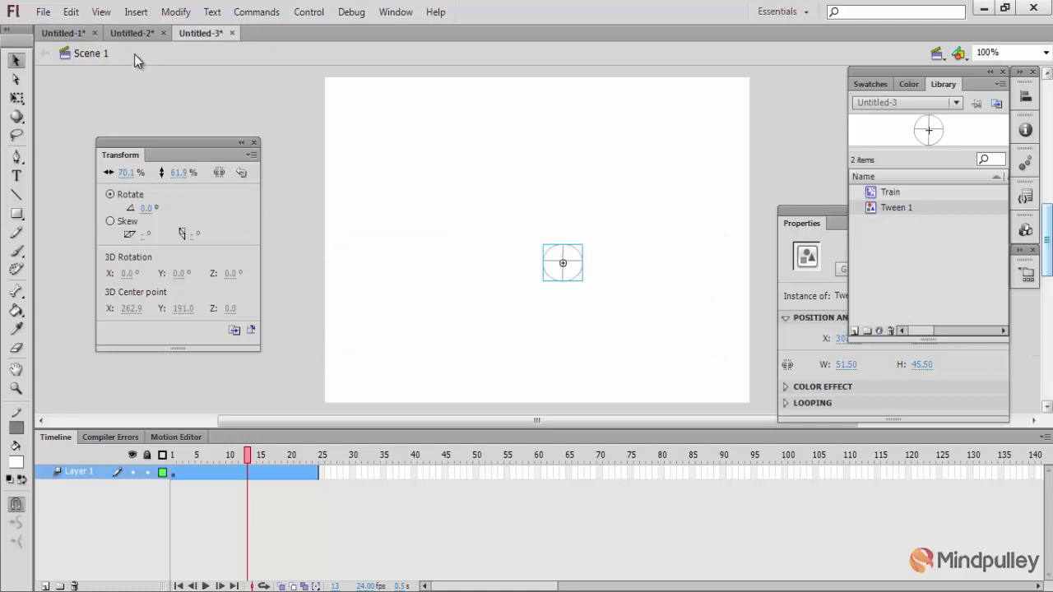
left_click(913, 194)
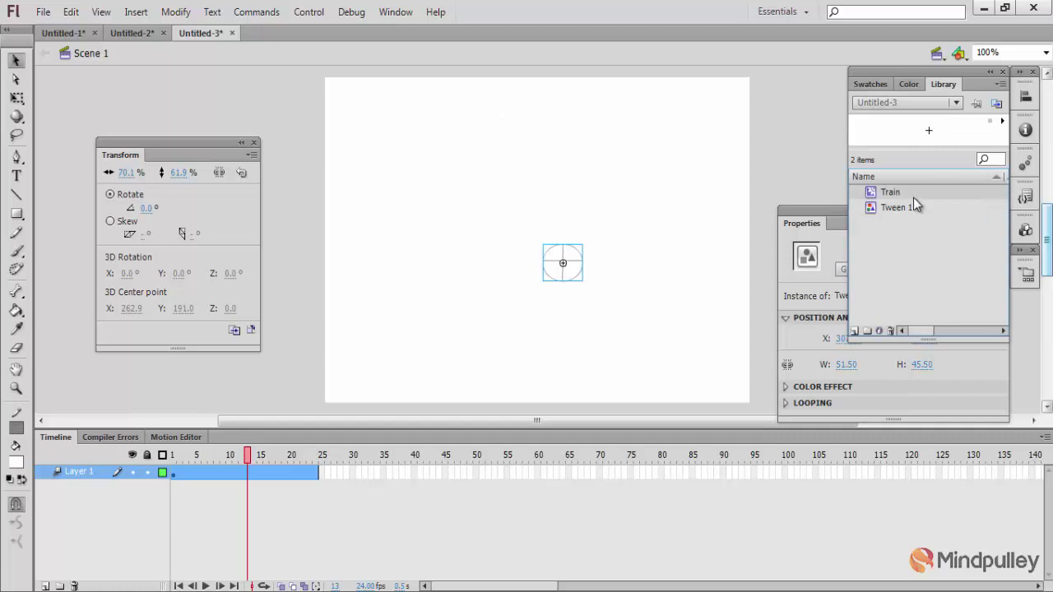
double_click(914, 195)
left_click(909, 208)
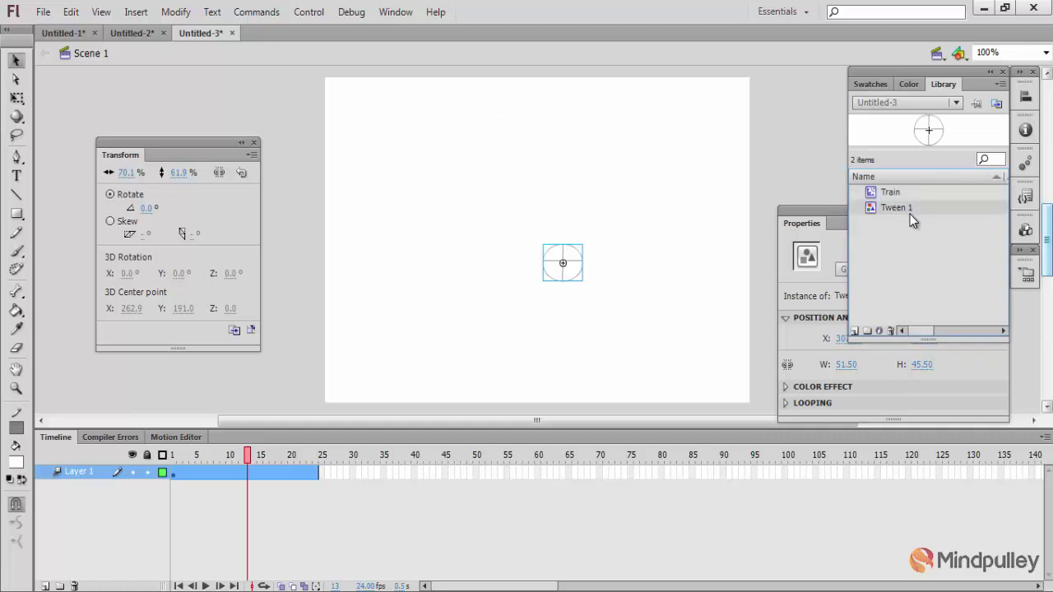
left_click_drag(910, 214, 461, 248)
left_click(464, 258)
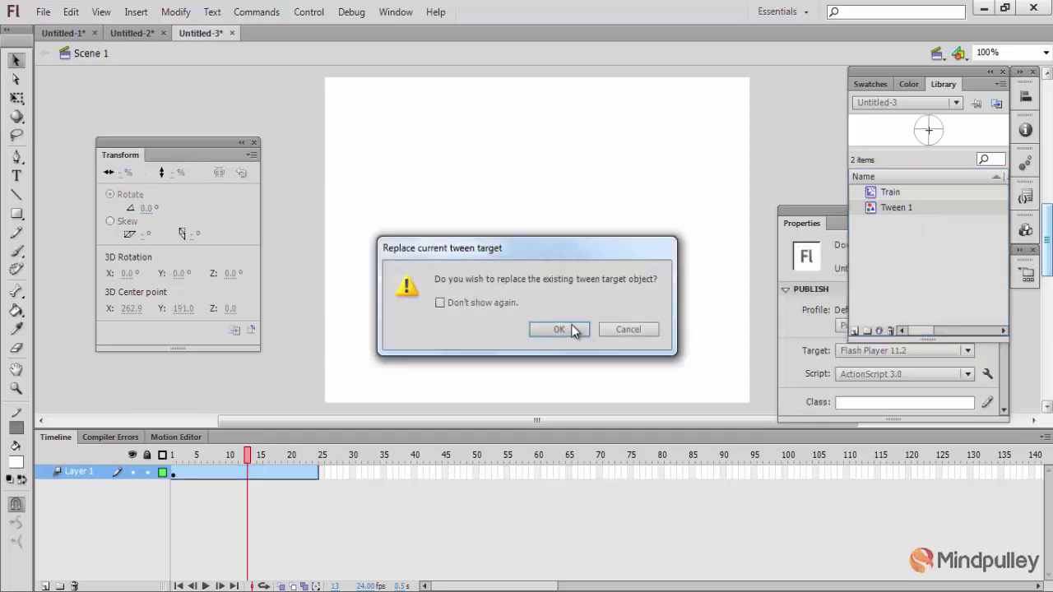
left_click(631, 328)
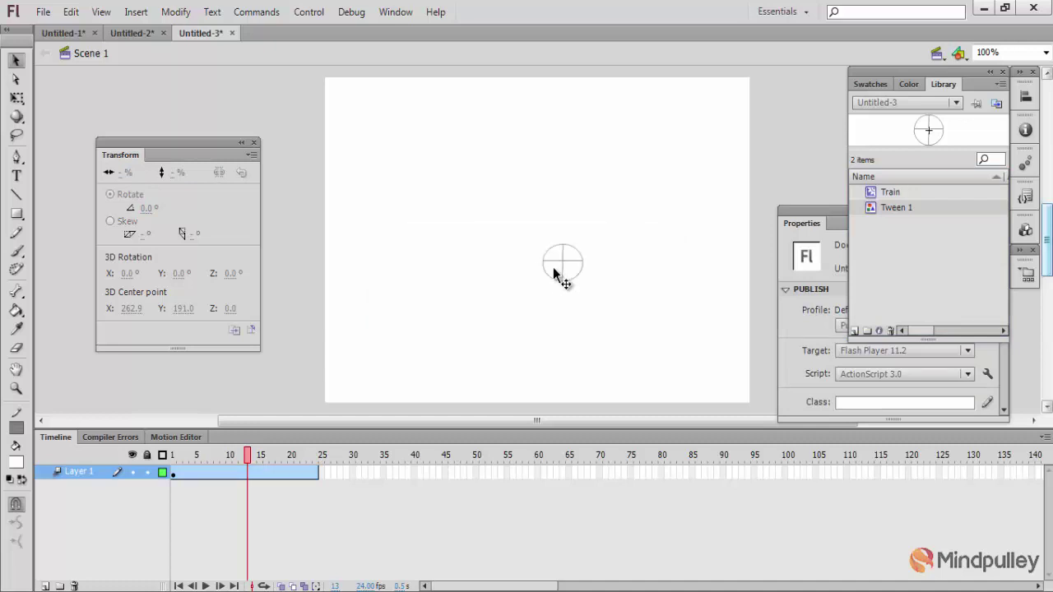
- Paste a copy of the wheel as the replacement tween target, and move it left and slightly down from the stage centre at frame 13
left_click(559, 267)
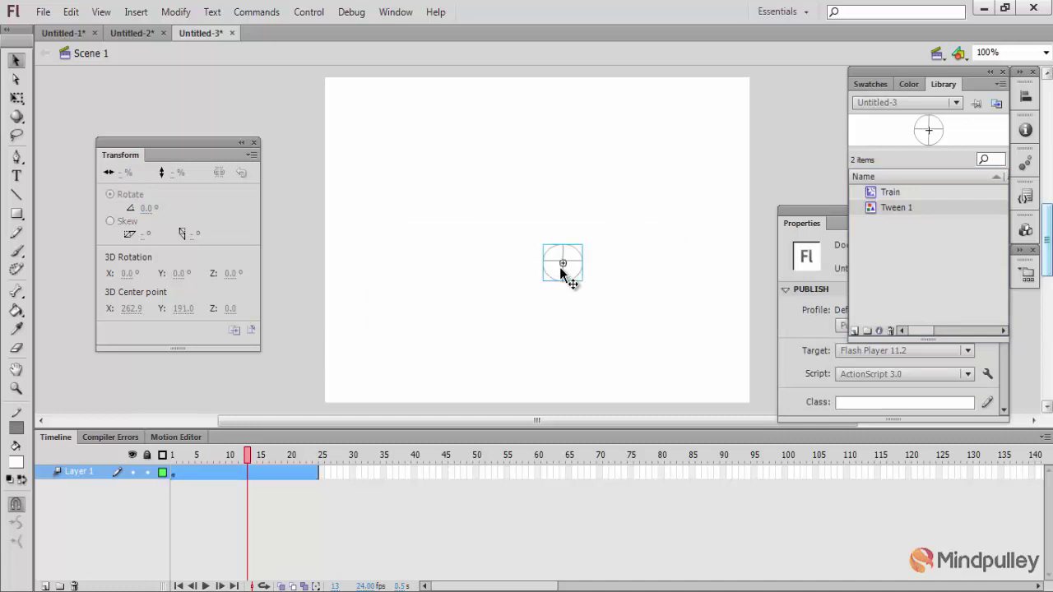
right_click(445, 278)
left_click(494, 330)
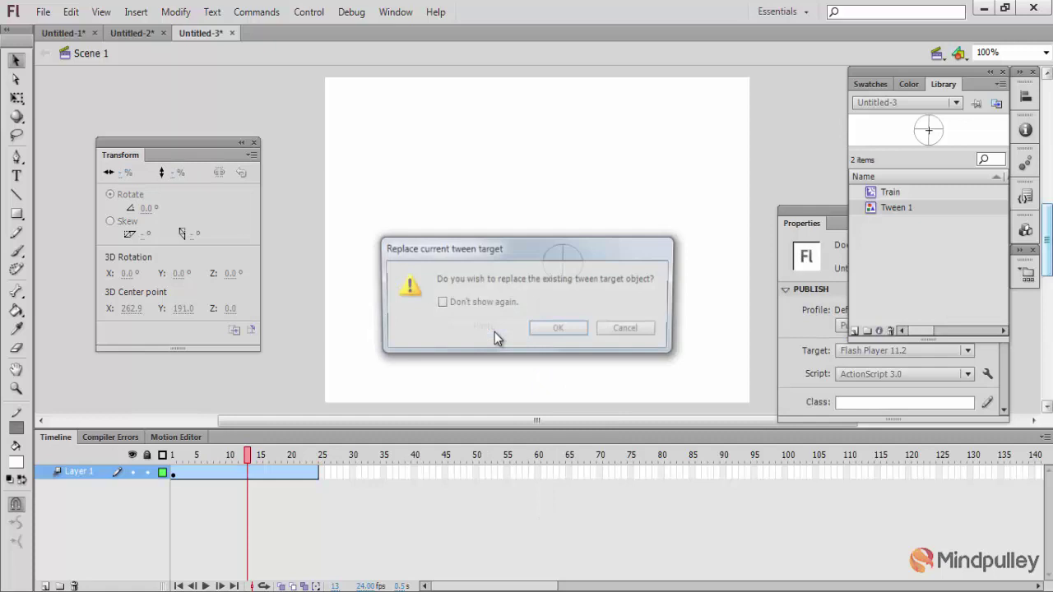
left_click(550, 332)
left_click_drag(545, 259, 466, 280)
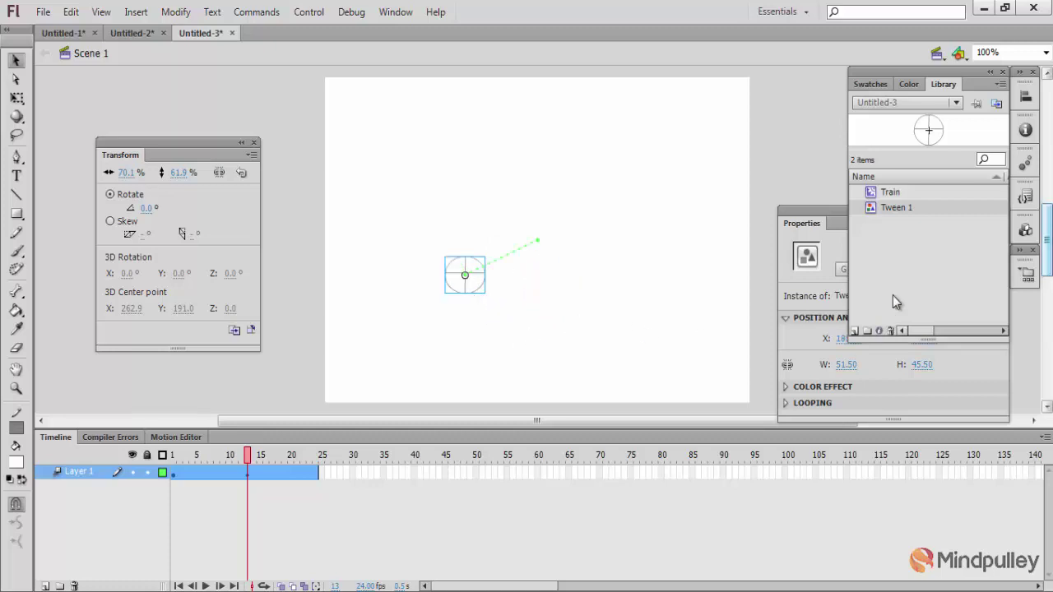
left_click(735, 339)
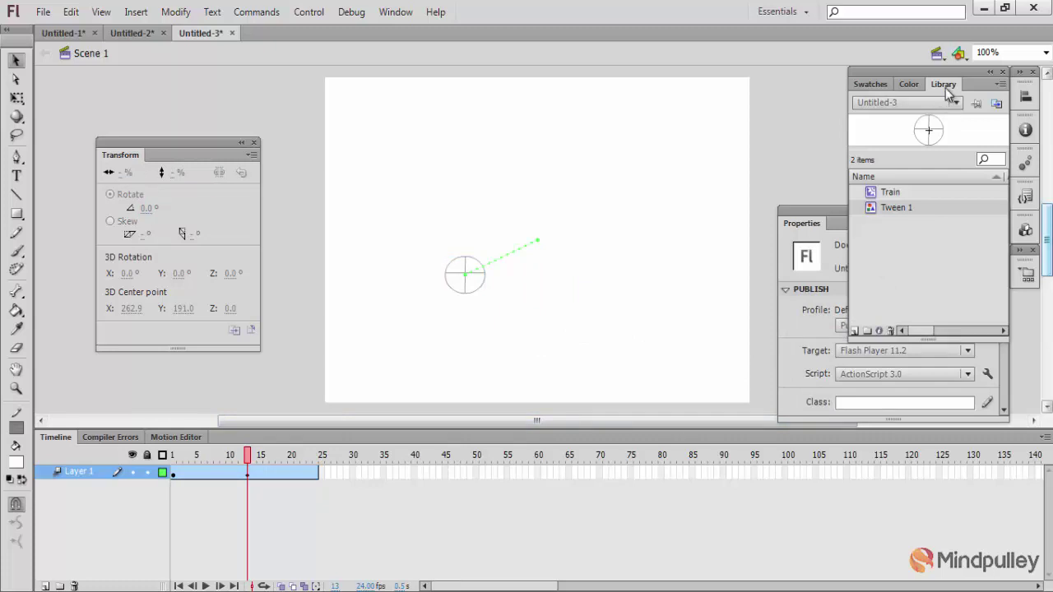
- Bring the swatches back into view and look through the document properties down to the SWF history
left_click(871, 84)
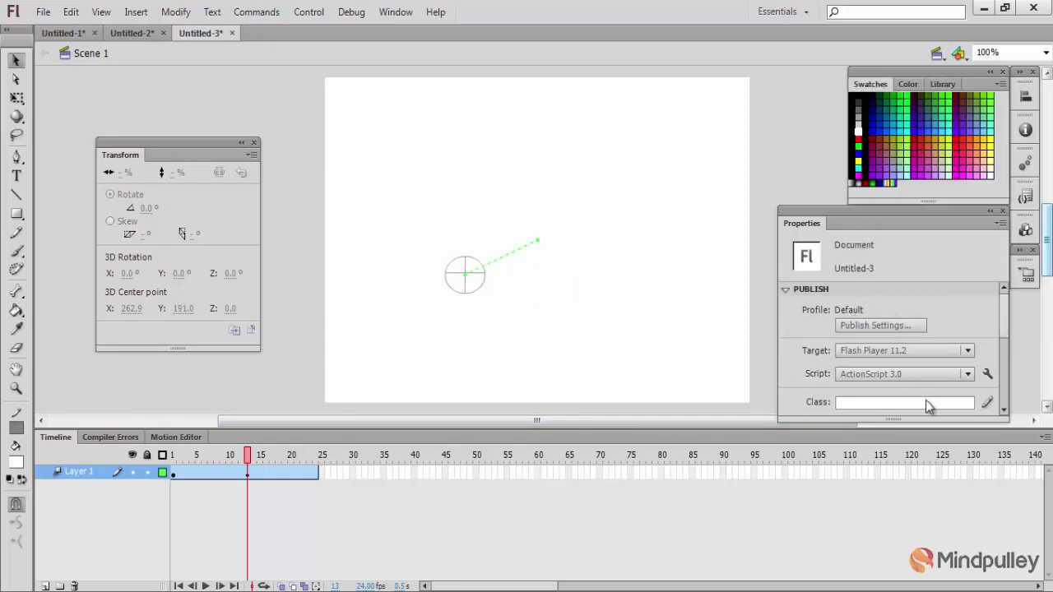
left_click_drag(1001, 318, 1020, 395)
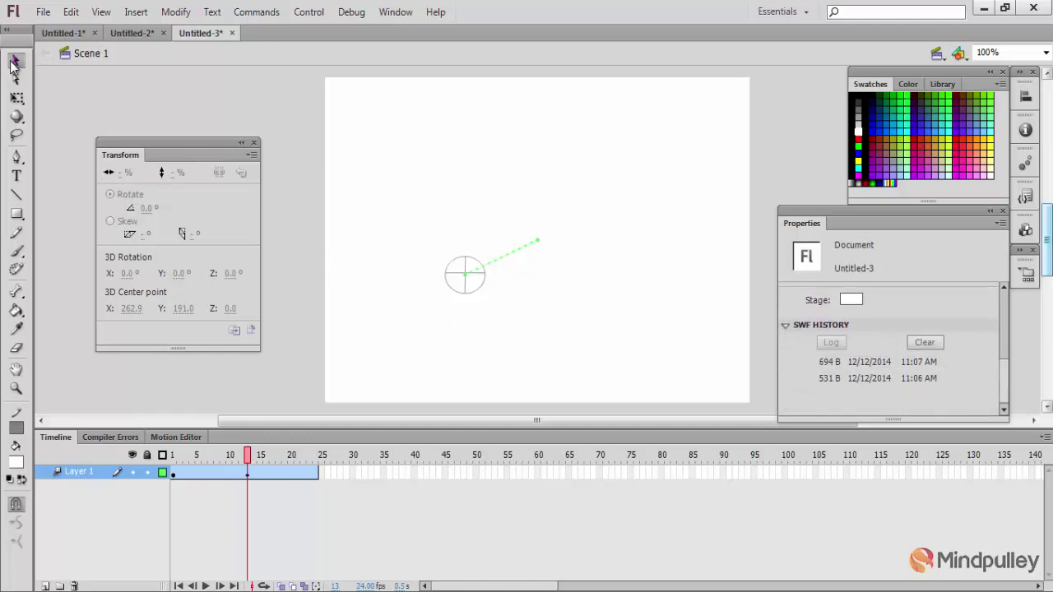
left_click_drag(418, 223, 497, 313)
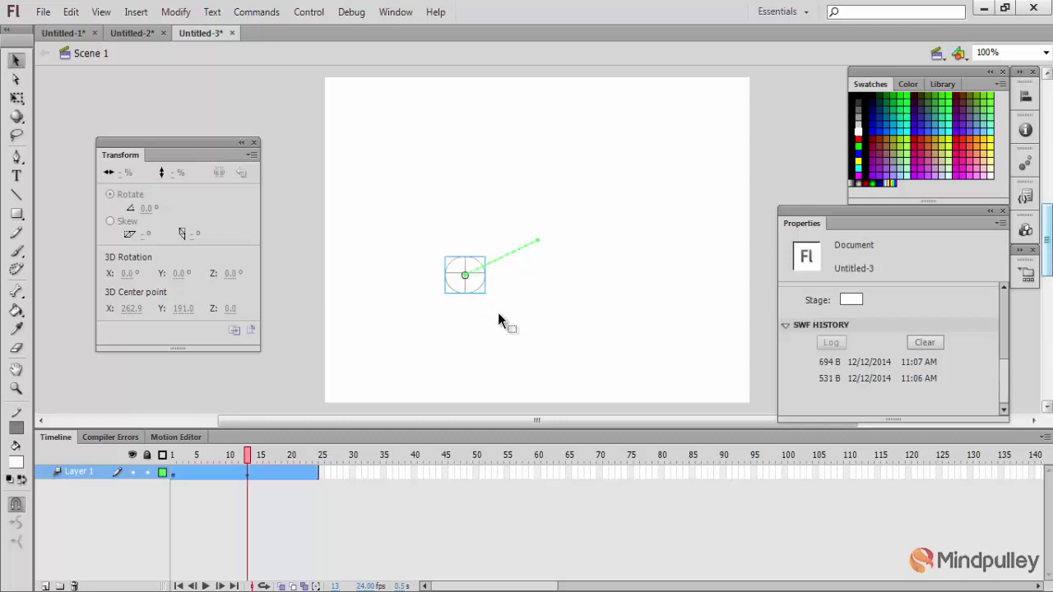
left_click(497, 312)
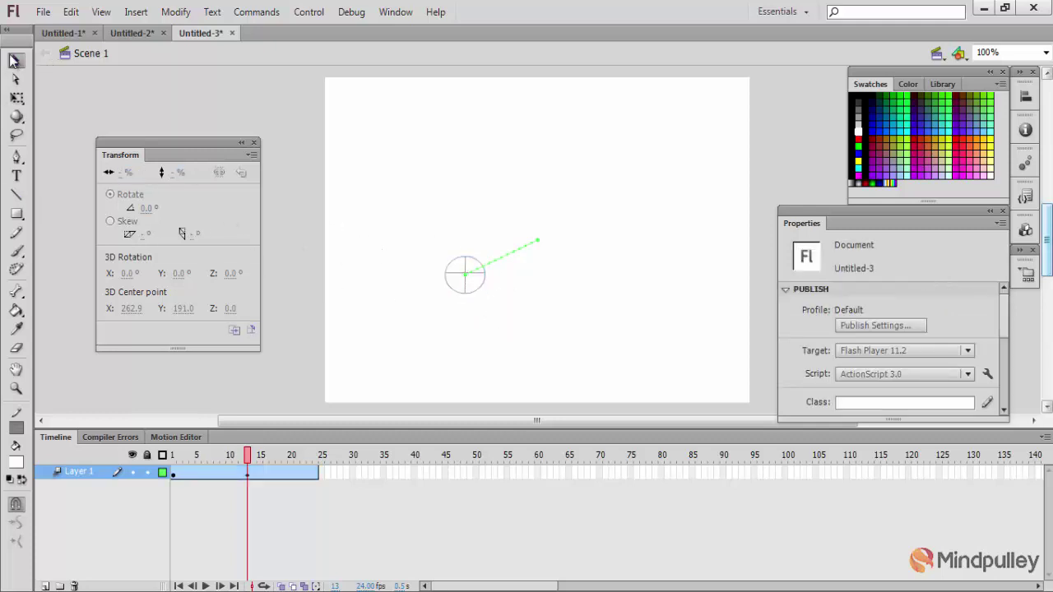
- Rotate the wheel by 20 degrees at frame 13 of the tween and deselect it
left_click_drag(395, 230, 522, 324)
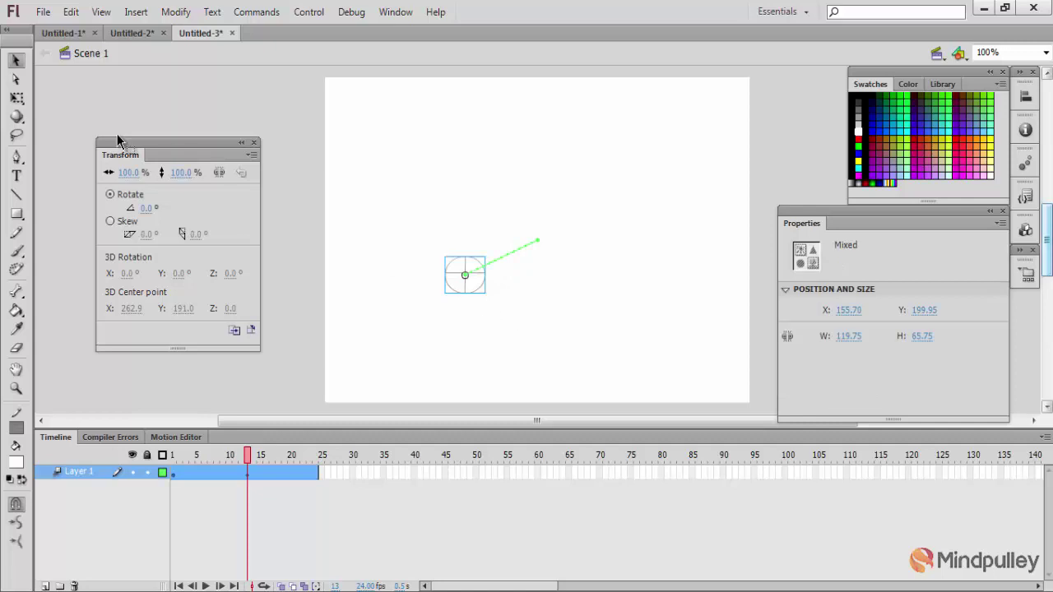
left_click(147, 208)
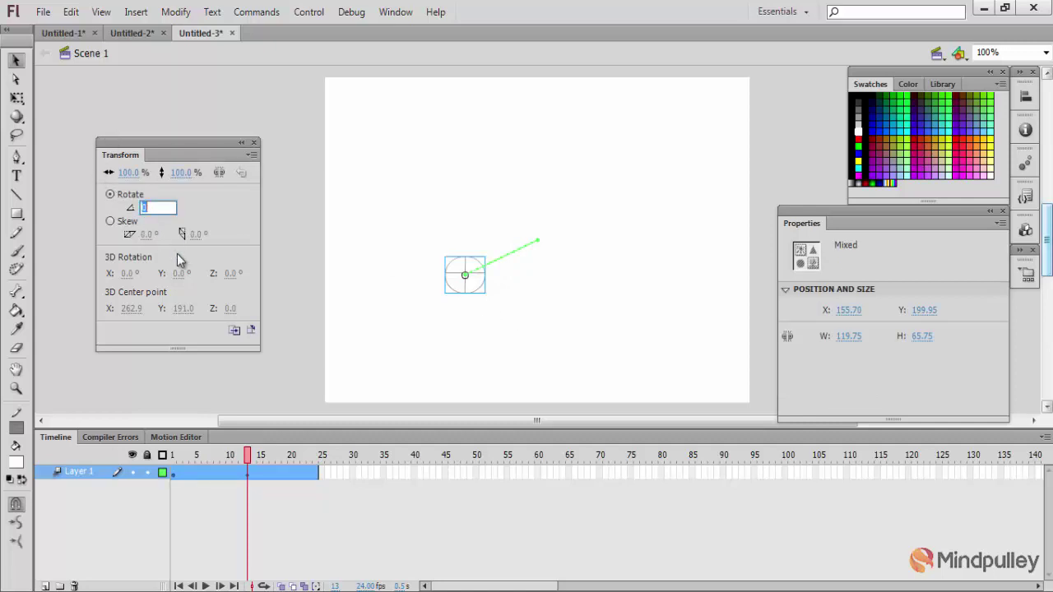
type("20")
key("Return")
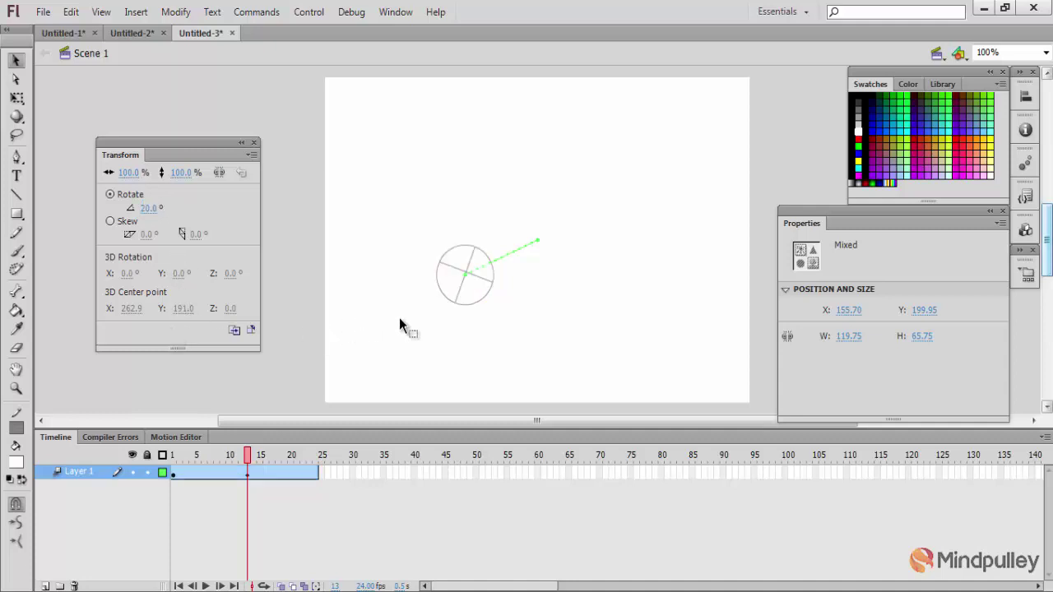
left_click(399, 319)
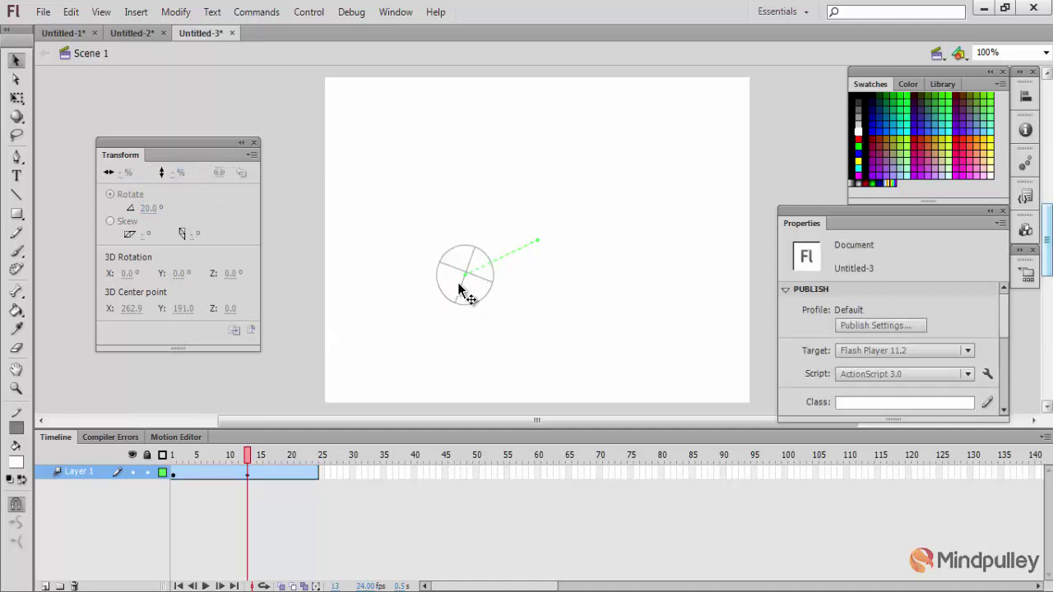
- Go to frame 10, test the movie to preview the wheel's tweened rotation, and close the preview window
right_click(228, 472)
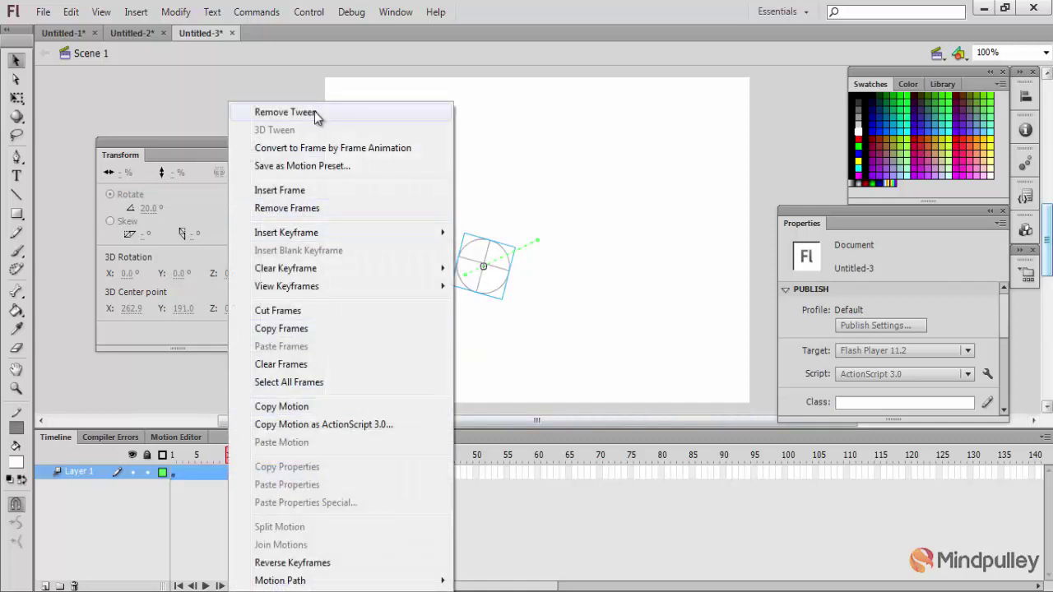
left_click(550, 296)
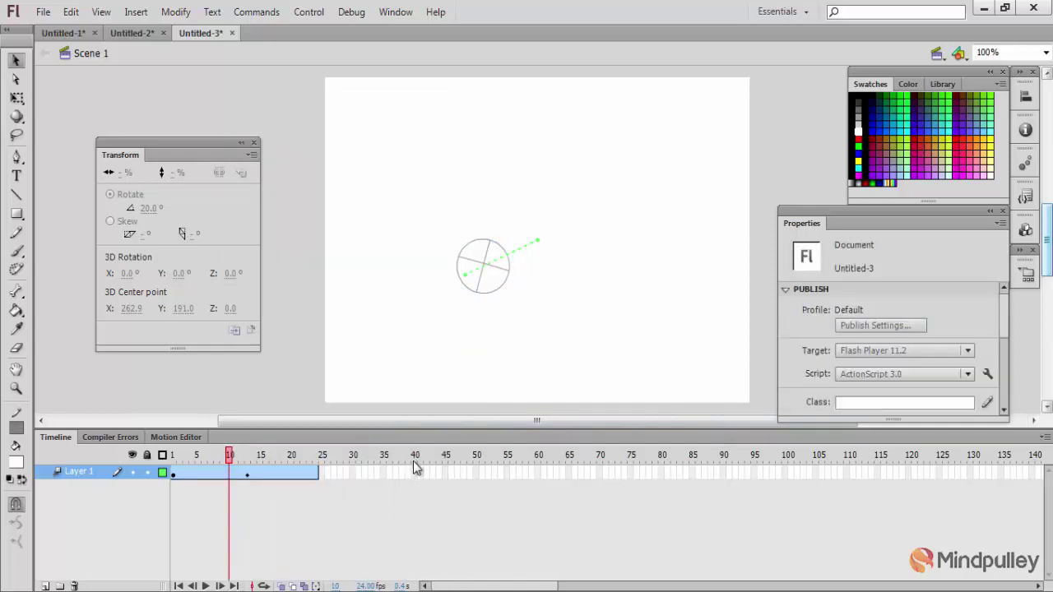
key("ctrl+Return")
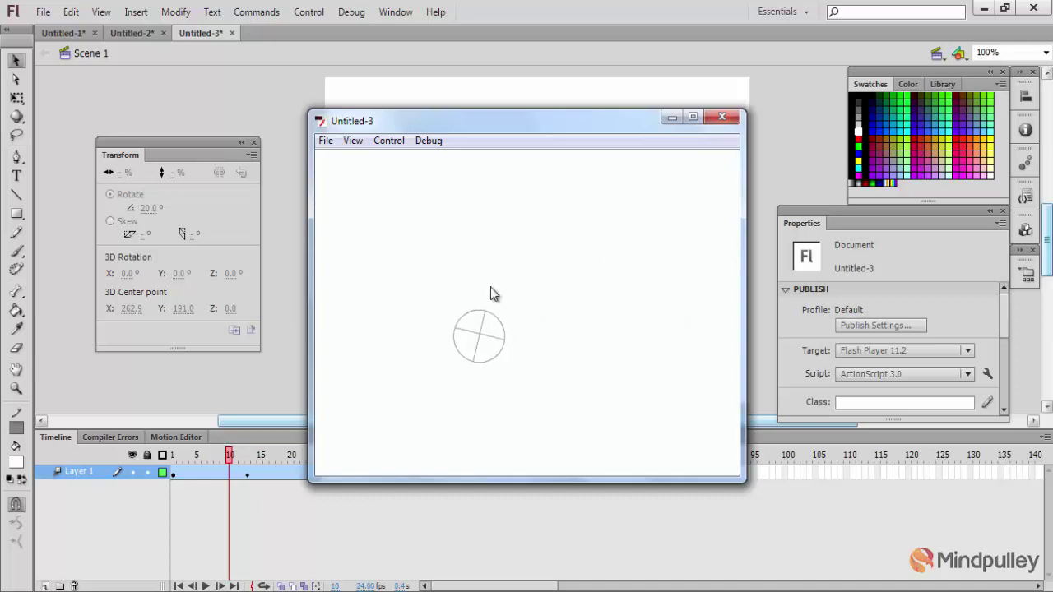
left_click(722, 117)
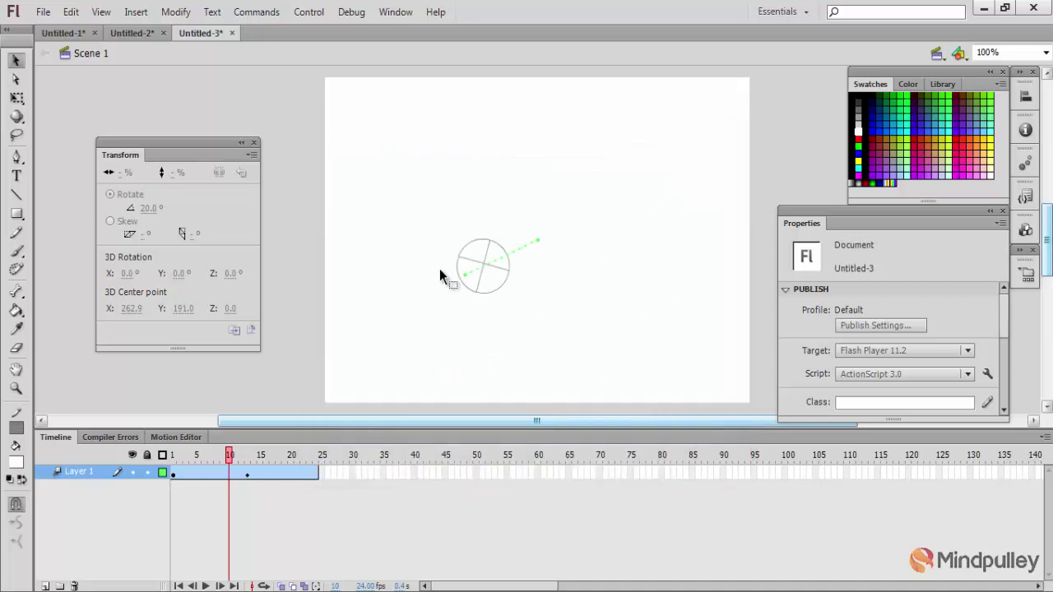
- Try to draw a rectangle on Layer 1 within the tween span at frame 10, dismissing the alerts
left_click(16, 213)
left_click(399, 155)
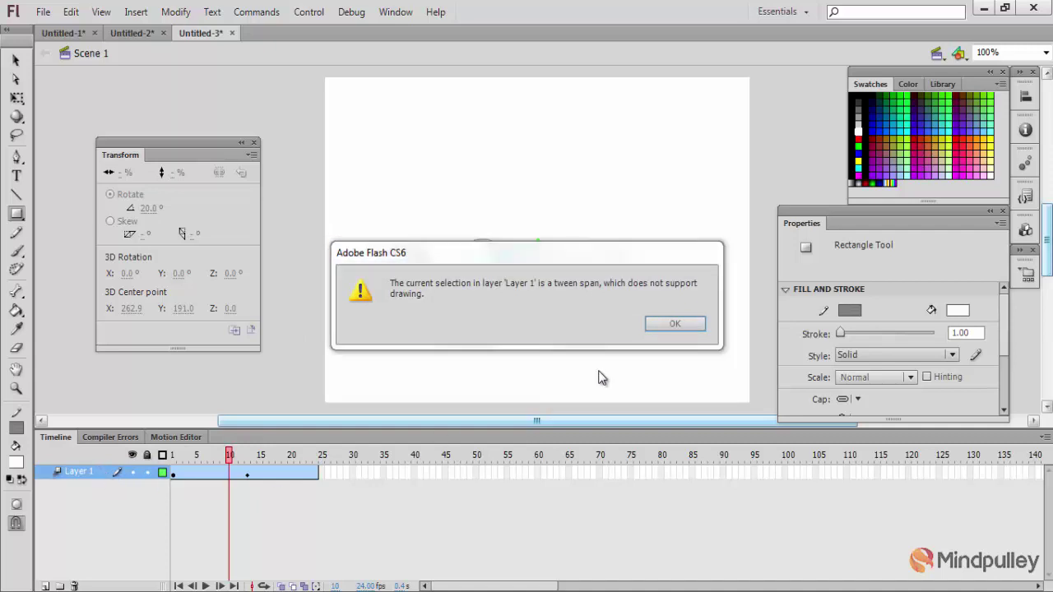
left_click(675, 324)
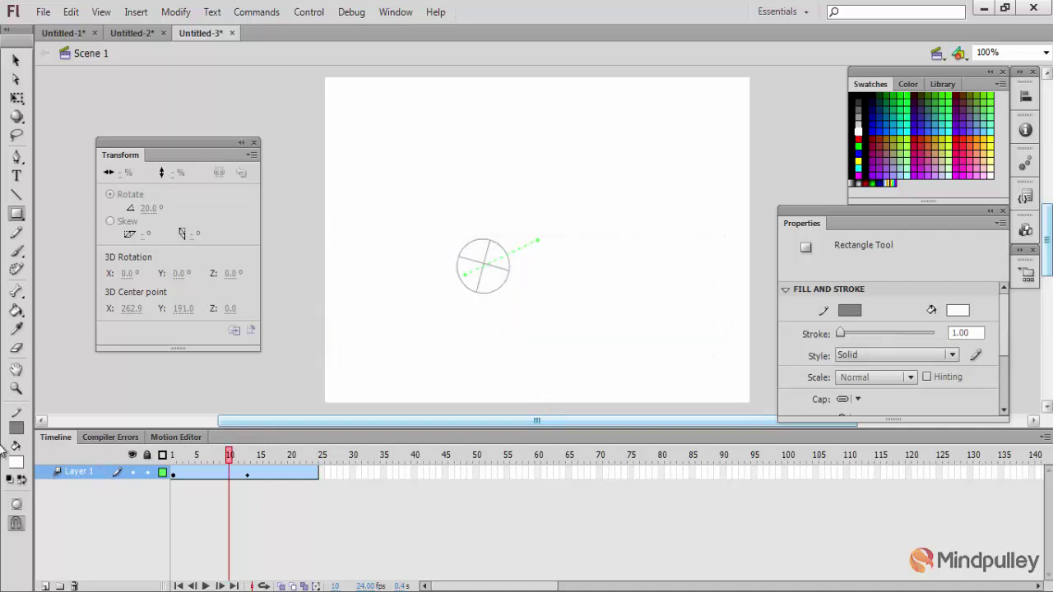
left_click(102, 473)
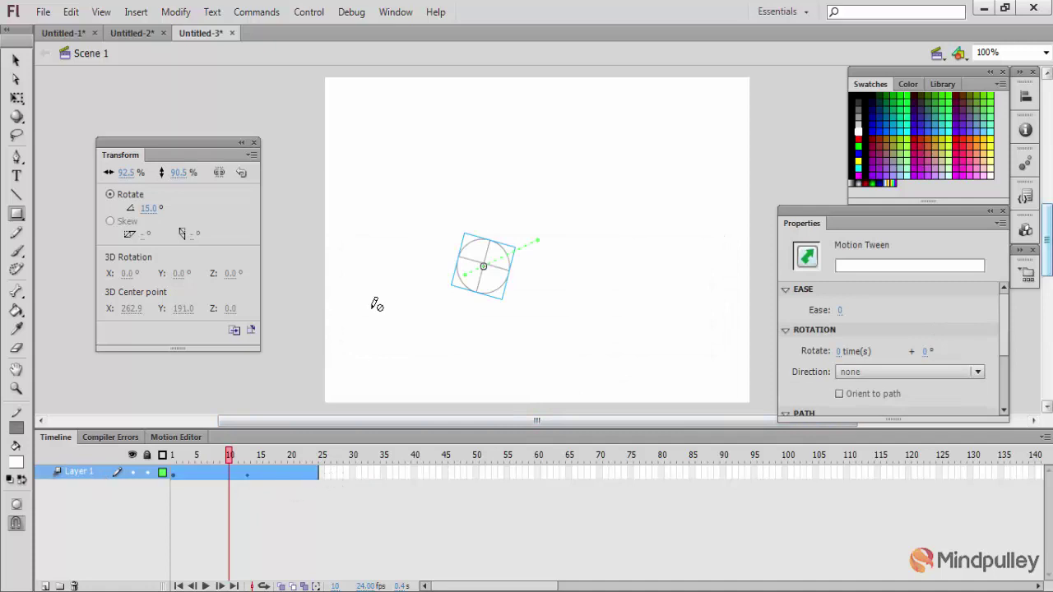
left_click(397, 212)
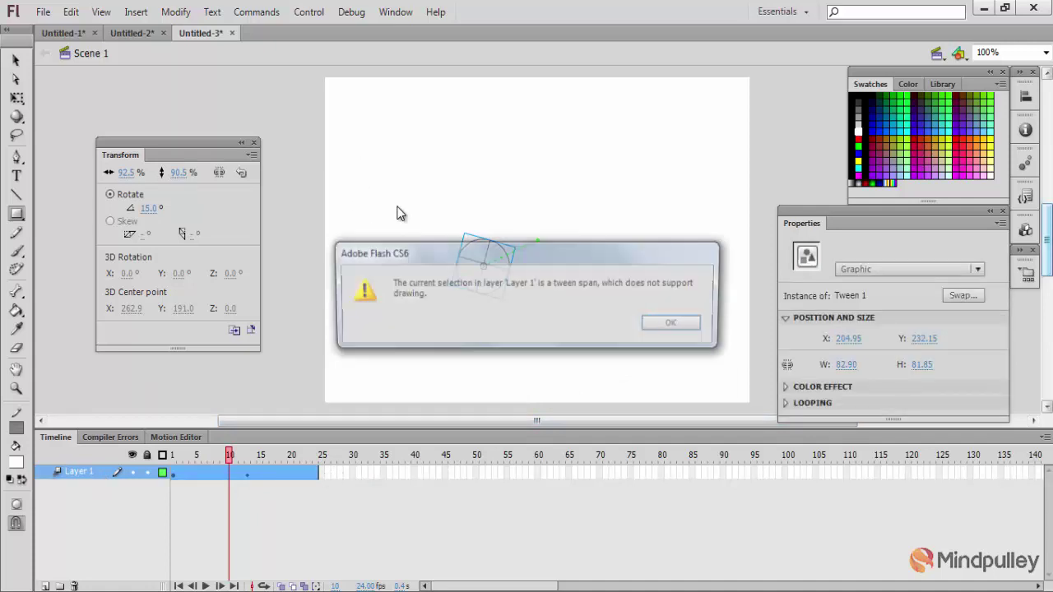
left_click(671, 324)
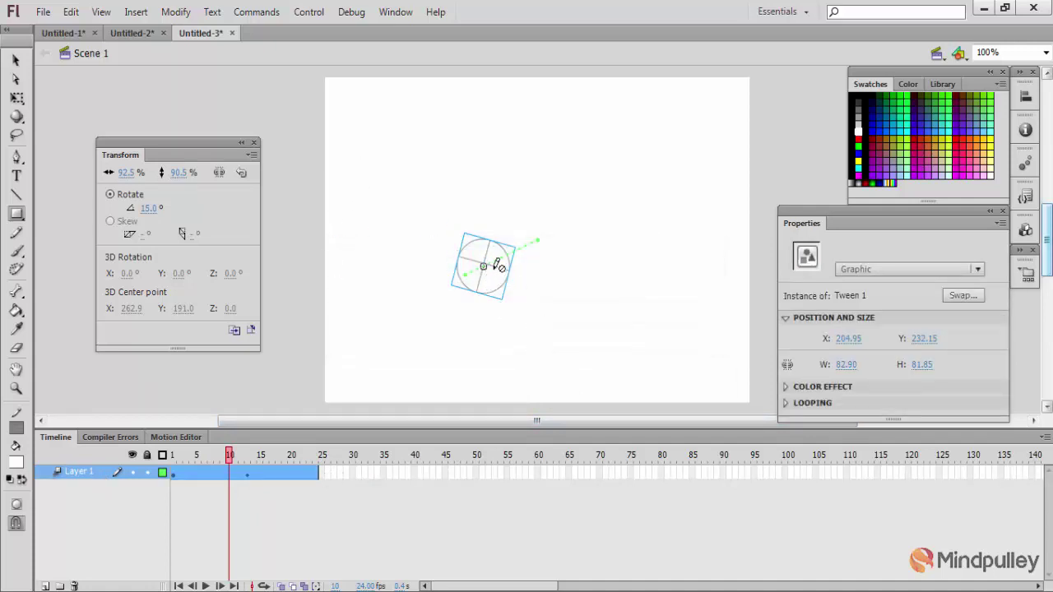